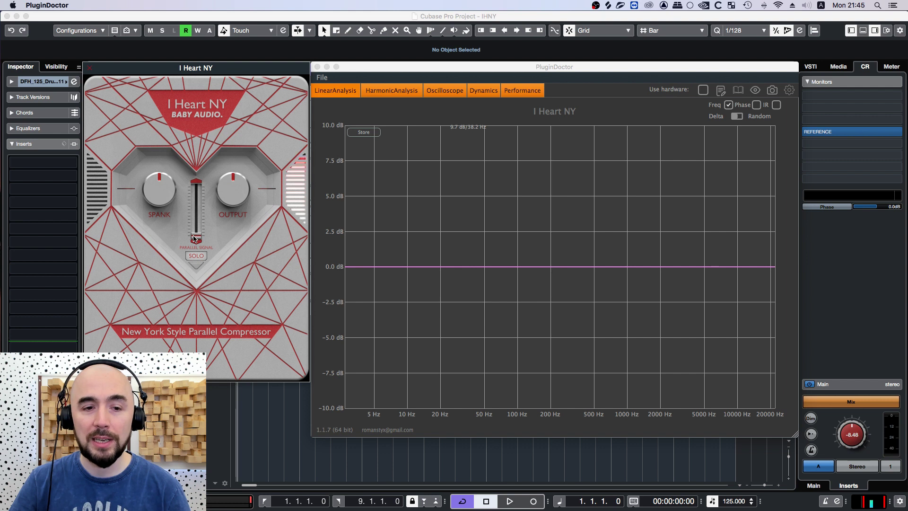
Step: Raise I Heart NY's parallel signal fader to about halfway and turn Spank to minimum while checking the frequency-response curve
drag(196, 238, 196, 180)
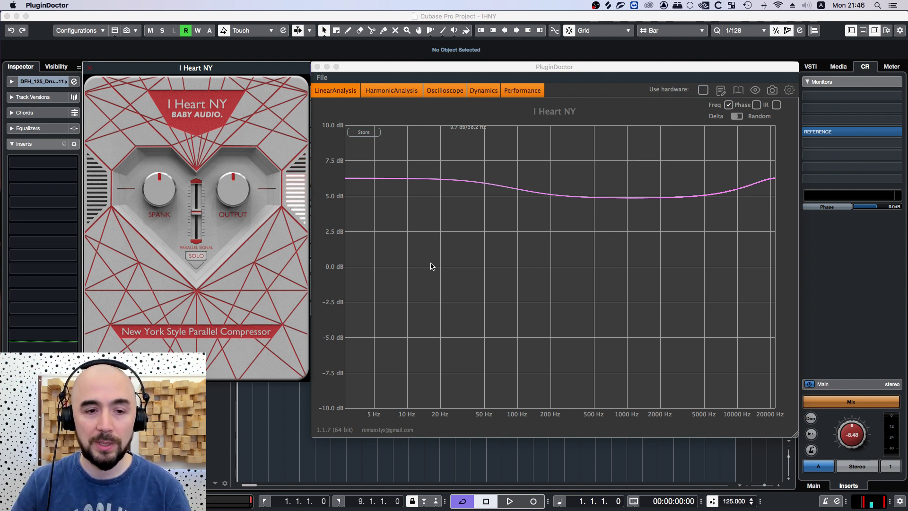
mouse_move(197, 214)
mouse_down()
mouse_move(202, 263)
mouse_move(196, 212)
mouse_up()
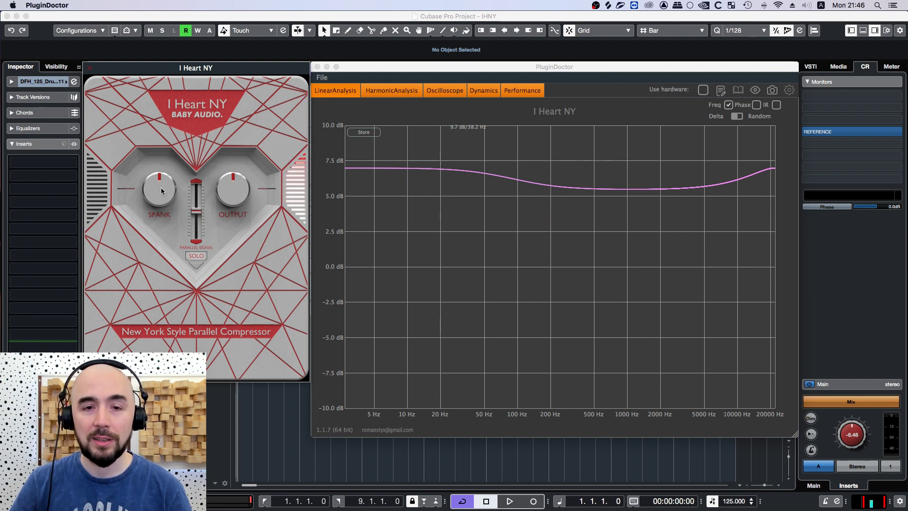
drag(161, 187, 178, 311)
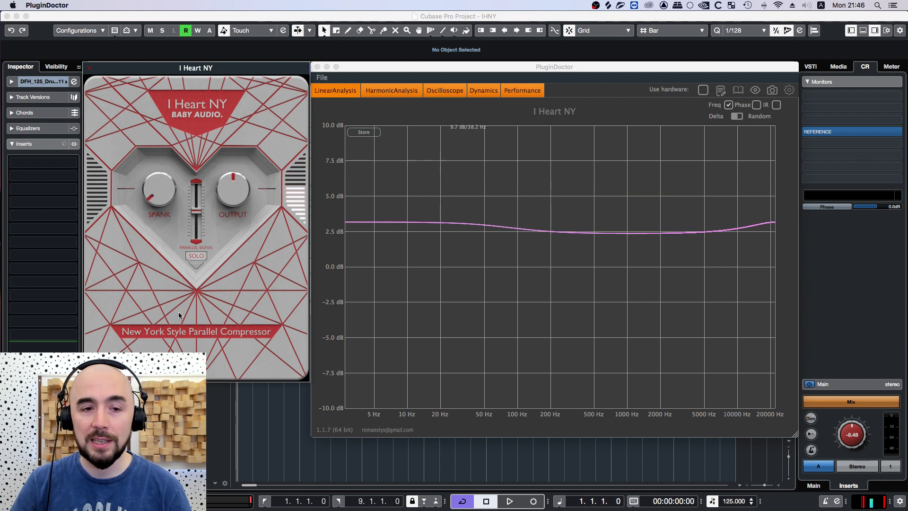
Step: Show the attack/release graph of the dynamics analysis and lower the compressor's Output to somewhat below centre
click(484, 94)
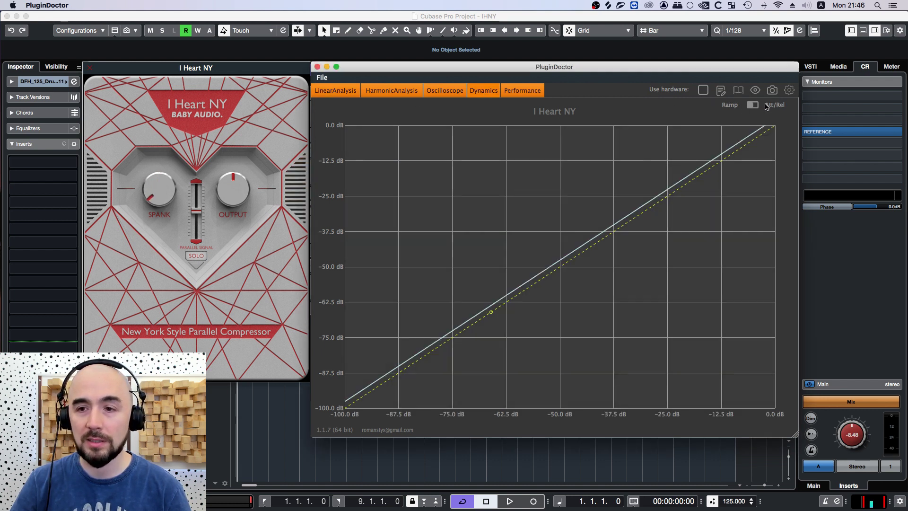
click(755, 105)
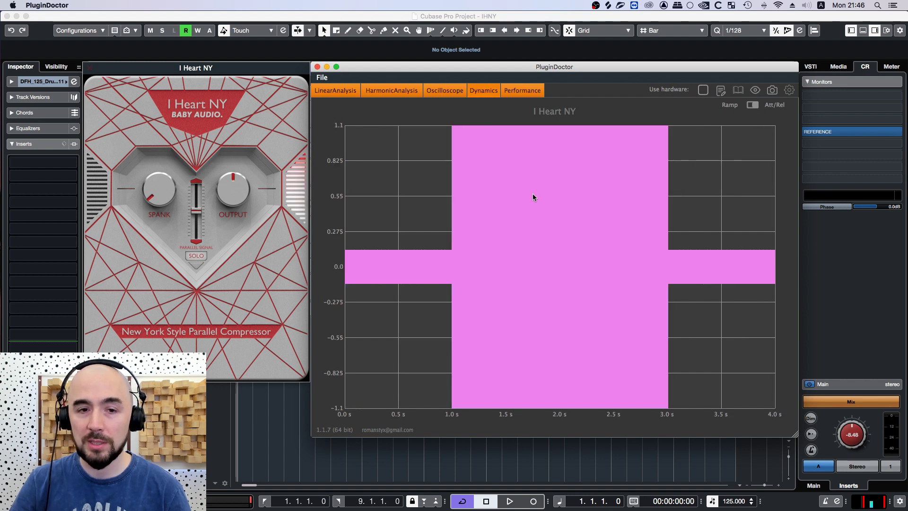
drag(231, 192, 233, 212)
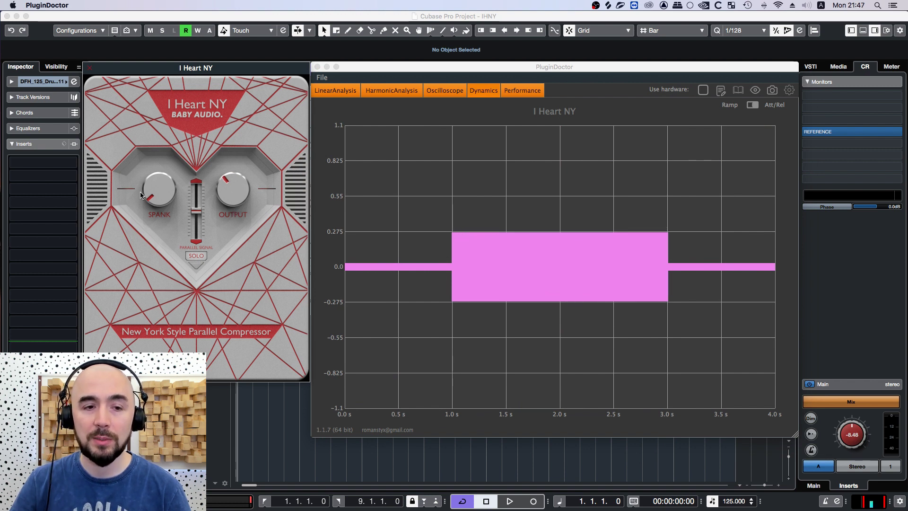
Step: Raise Spank to just below centre and nudge the parallel signal fader up slightly to compress the test burst
drag(149, 196, 149, 153)
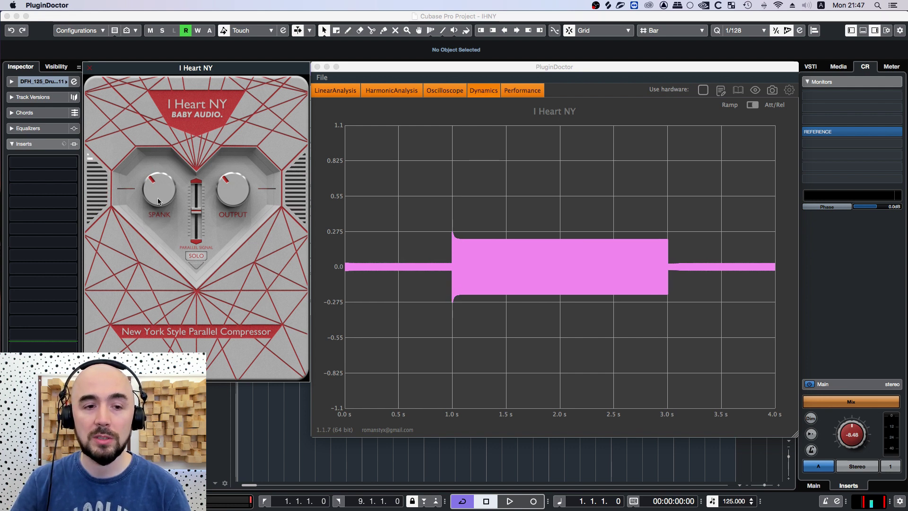
drag(158, 201, 157, 191)
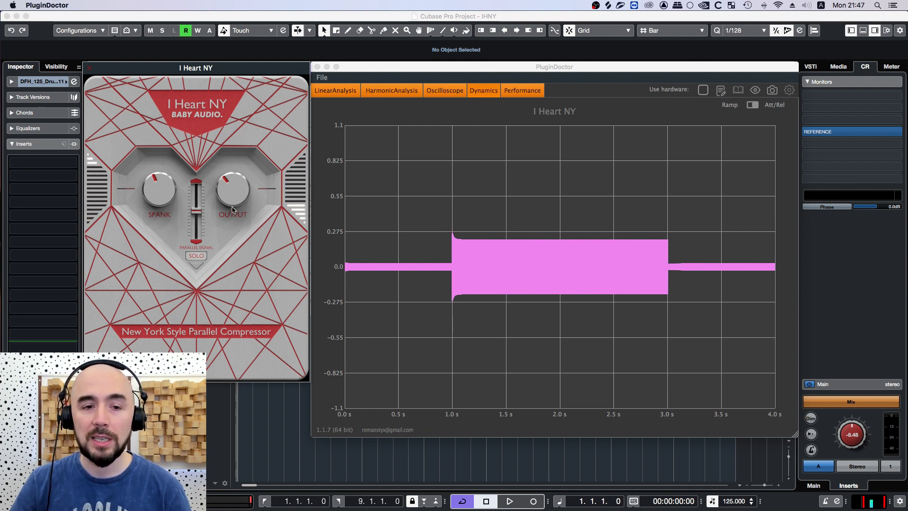
mouse_move(196, 211)
mouse_down()
mouse_move(198, 222)
mouse_move(198, 211)
mouse_up()
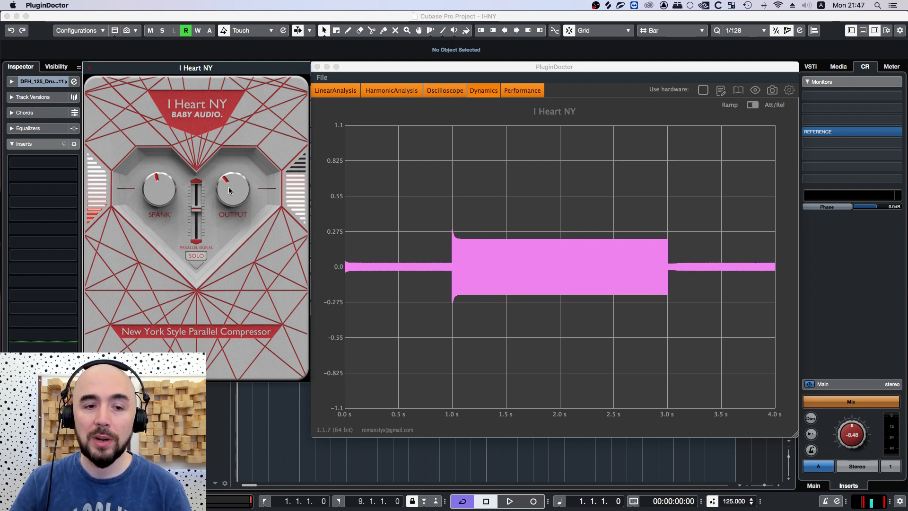
Step: Solo the parallel signal and vary Spank to examine the compressor's attack and release response
click(196, 256)
click(198, 256)
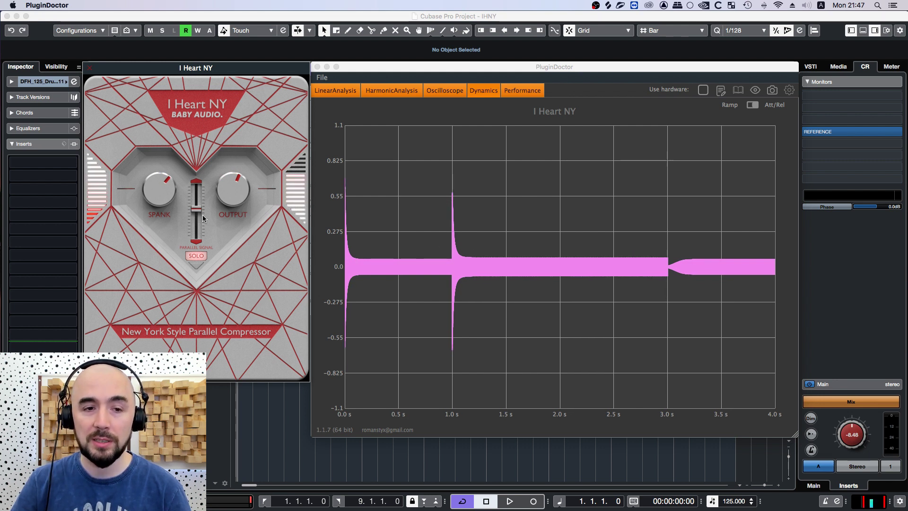
drag(154, 188, 167, 228)
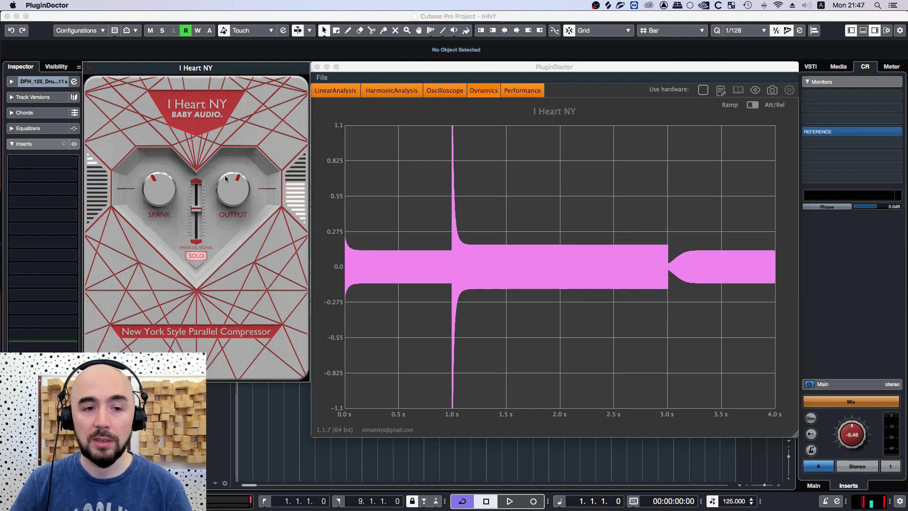
Step: Turn off the parallel signal's solo and lower its fader slightly, with Spank at minimum
drag(196, 208, 196, 215)
click(196, 255)
drag(159, 190, 161, 218)
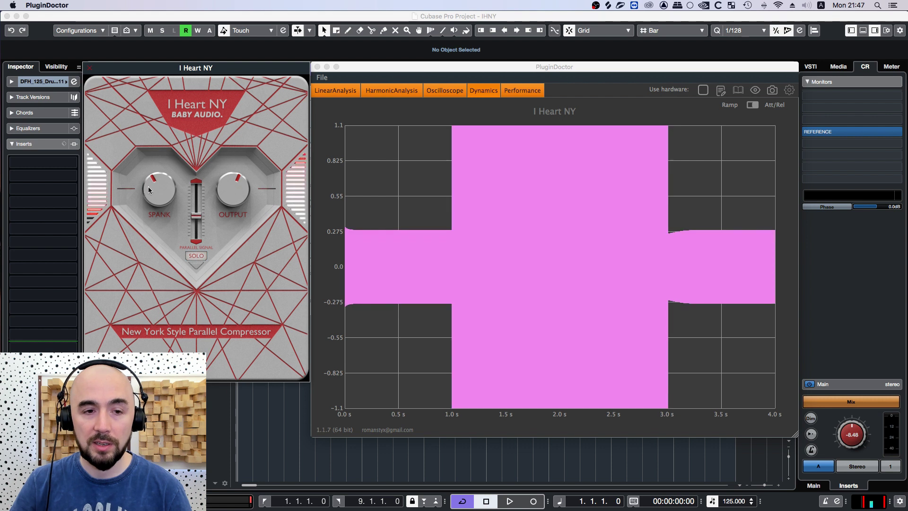
Step: Show the harmonic analysis, with I Heart NY's Output at centre and Spank raised to just below centre
click(381, 92)
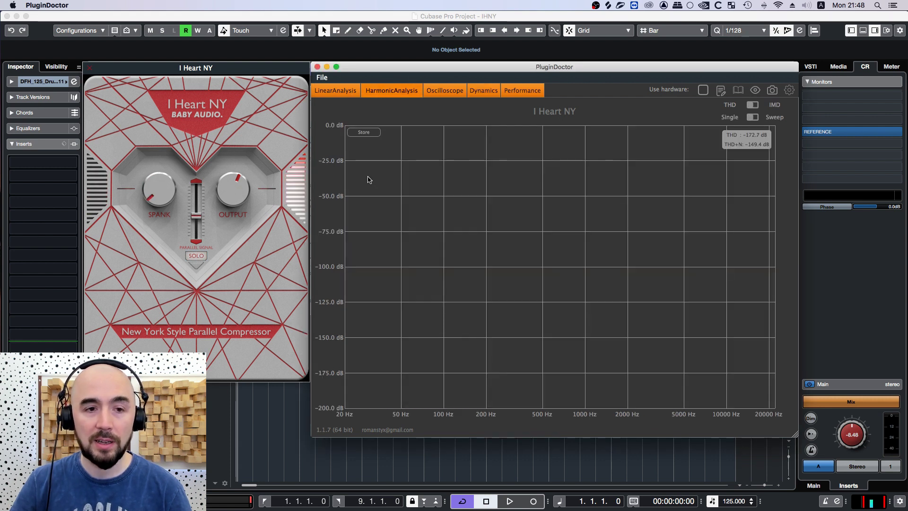
drag(234, 194, 238, 206)
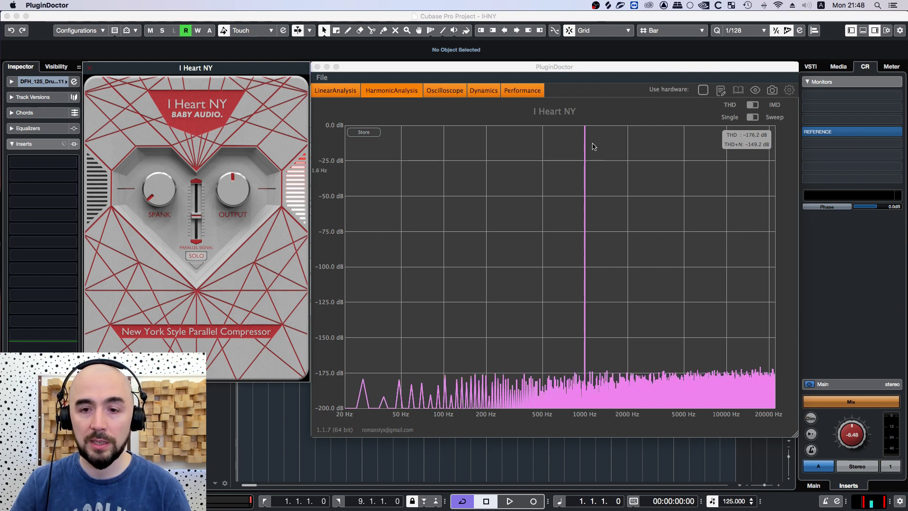
drag(156, 193, 150, 158)
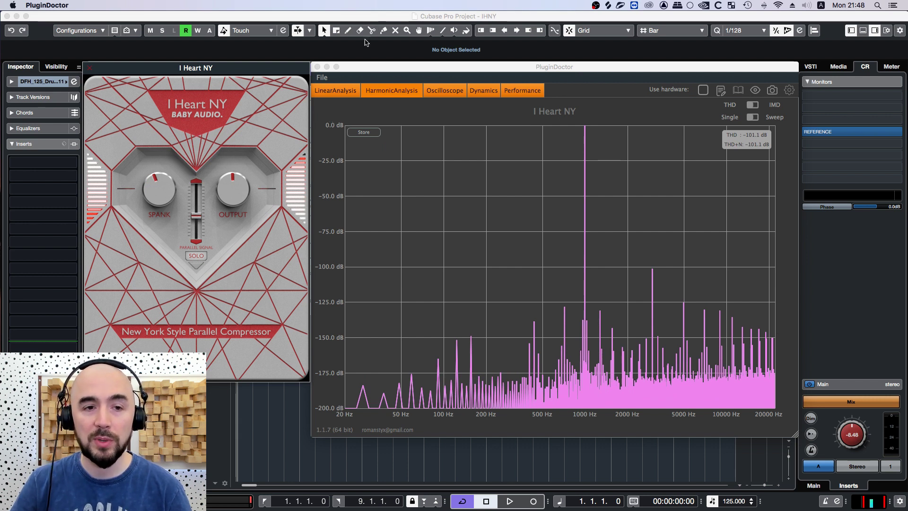
Step: Switch to the Cubase project and play the full arrangement from the start, stopping after a few bars
mouse_move(543, 508)
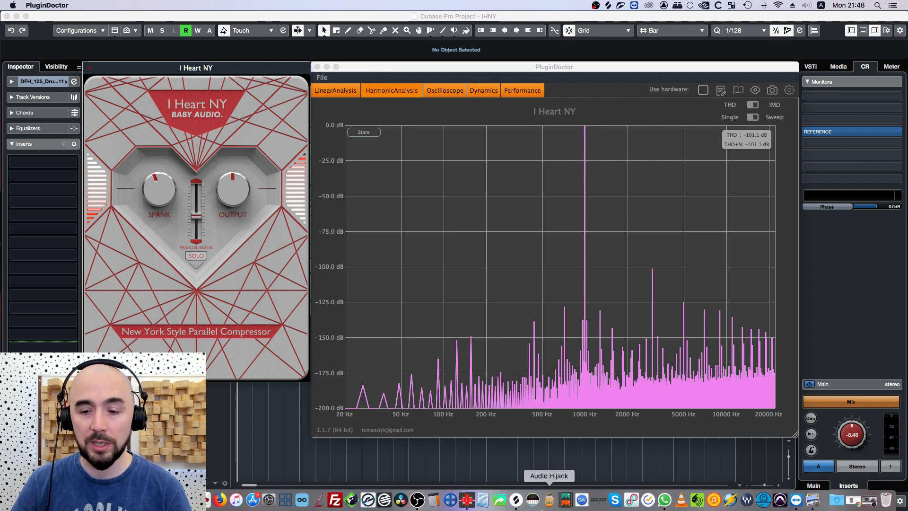
key(super+Tab)
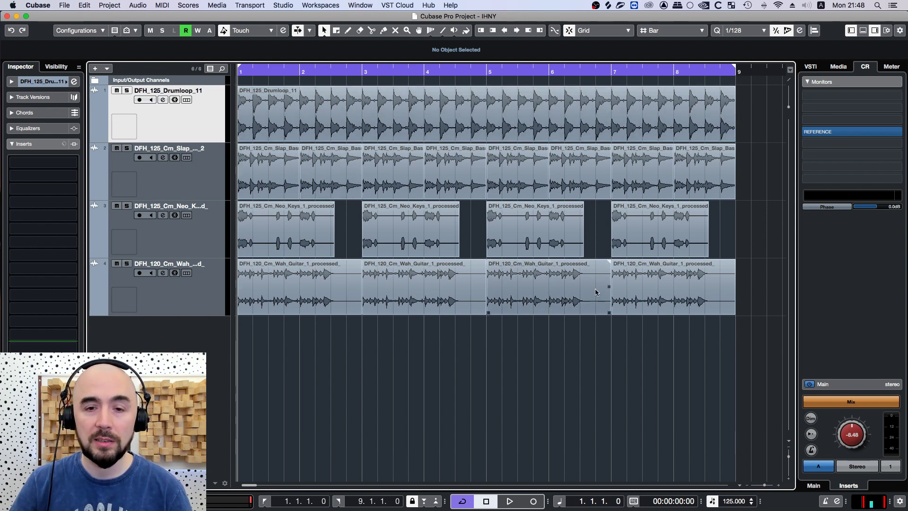
key(space)
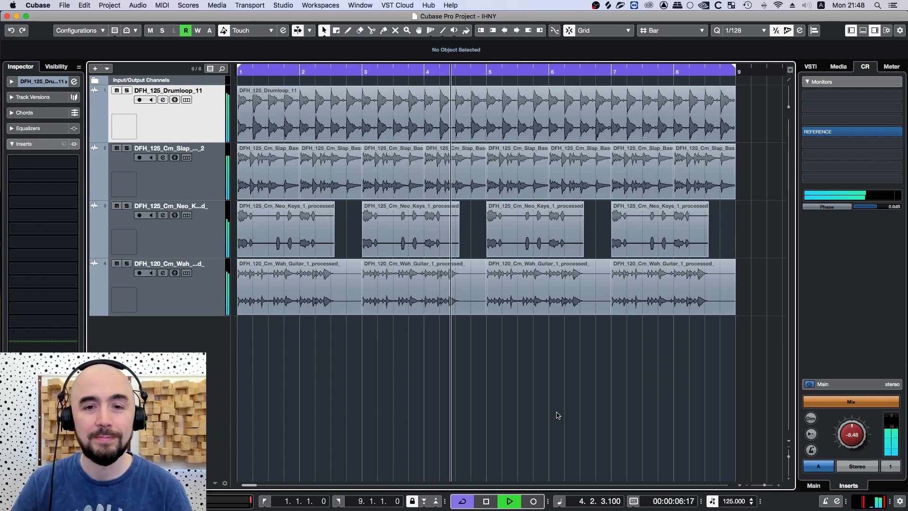
key(space)
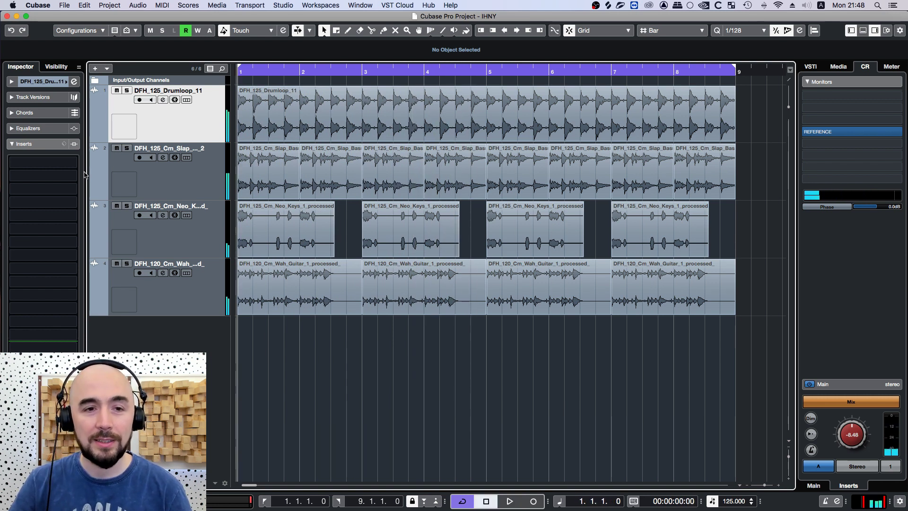
Step: Audition the DFH_125_Drumloop_11 track briefly in solo and turn its solo off again
click(127, 90)
key(space)
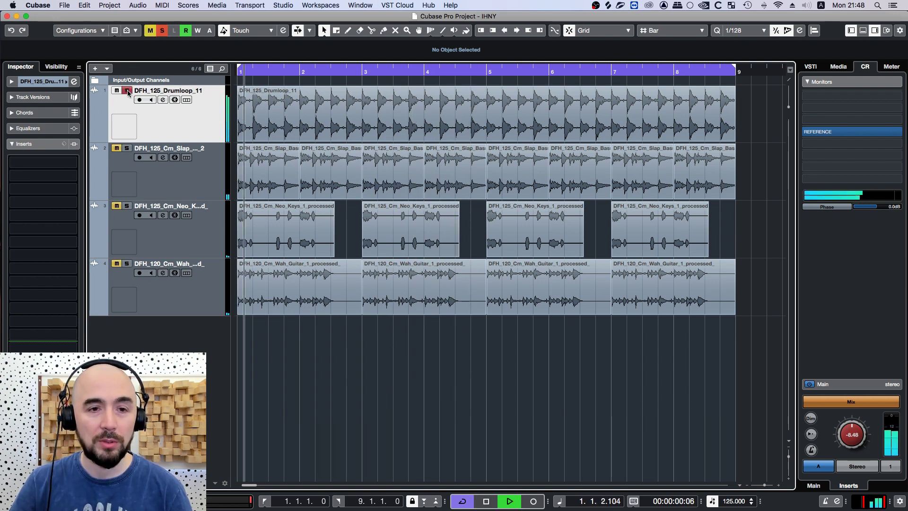
key(space)
click(127, 91)
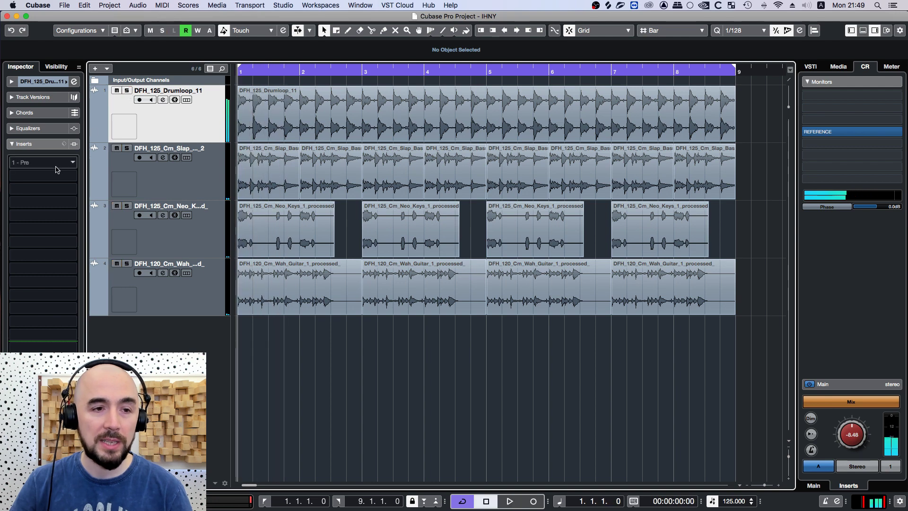
Step: Insert I Heart NY on the DFH_125_Drumloop_11 track, with the parallel signal about halfway and Spank about a quarter up during playback
click(53, 163)
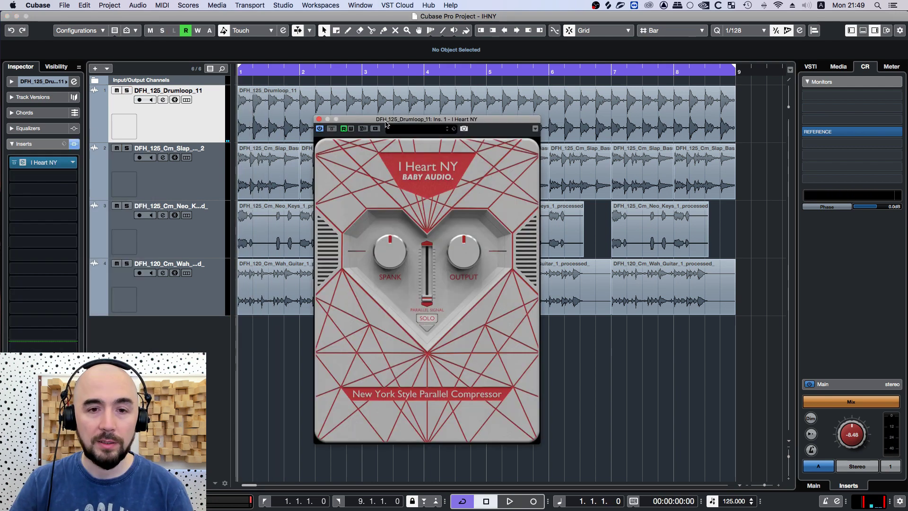
drag(385, 124, 410, 127)
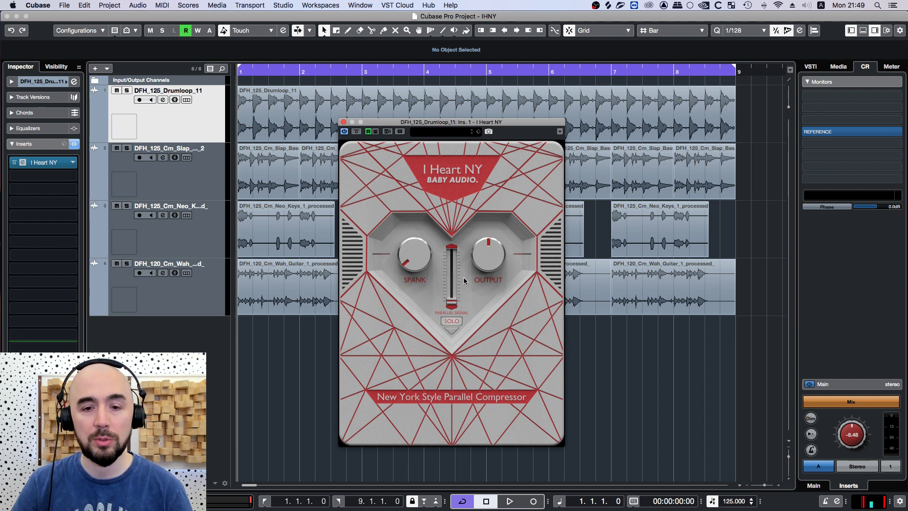
key(space)
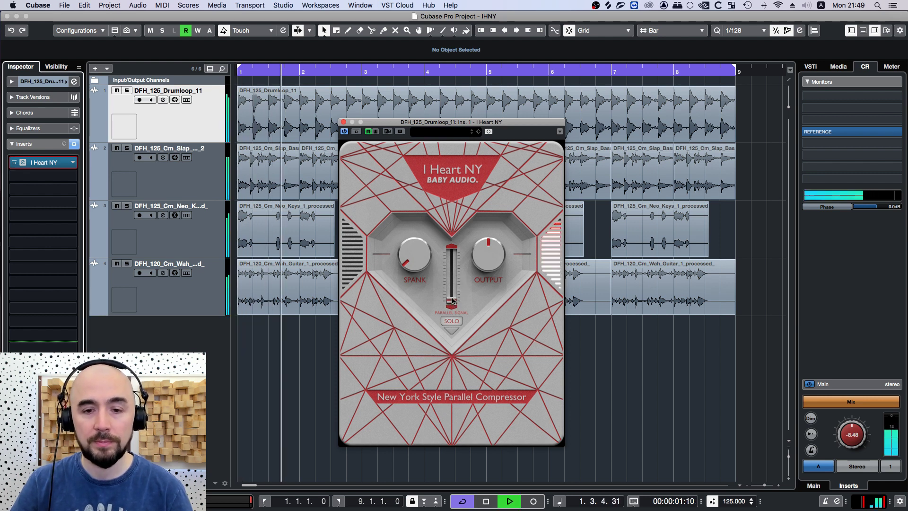
drag(452, 301, 414, 224)
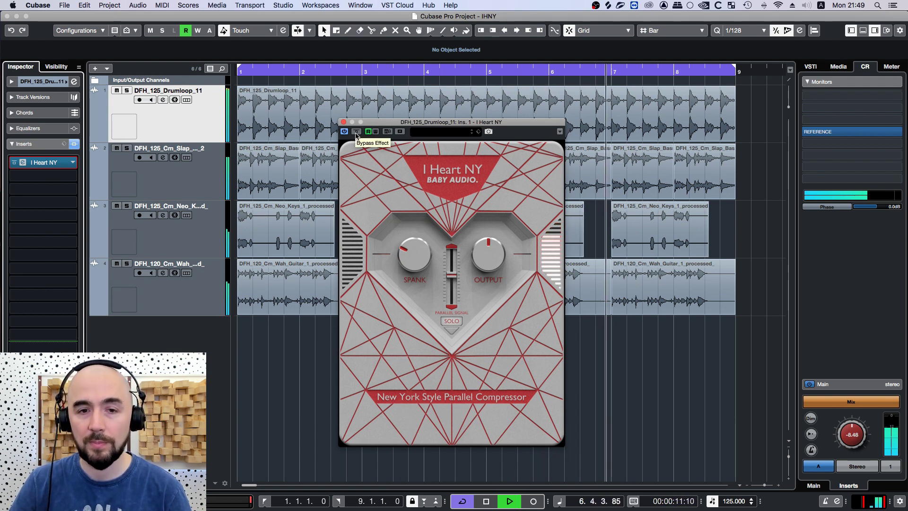
Step: Play the mix from the start and compare the drum loop with I Heart NY bypassed and active, leaving it active
key(space)
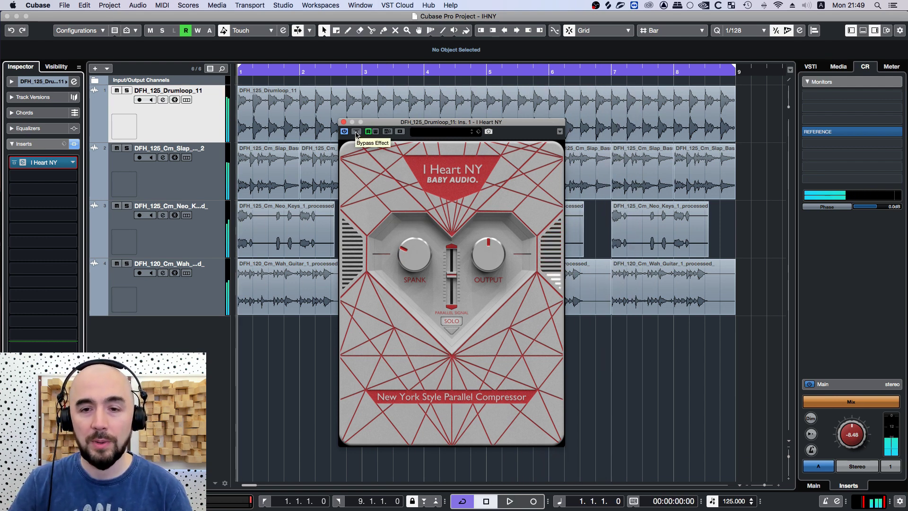
key(space)
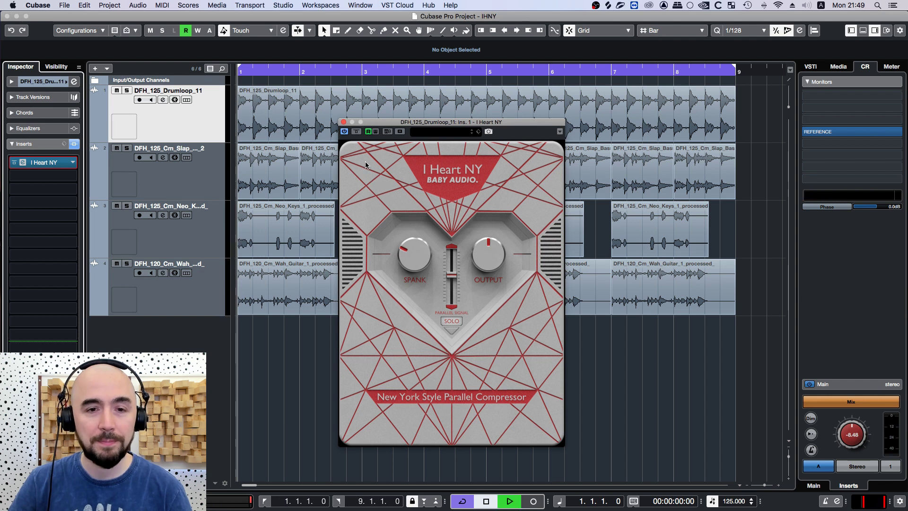
click(356, 132)
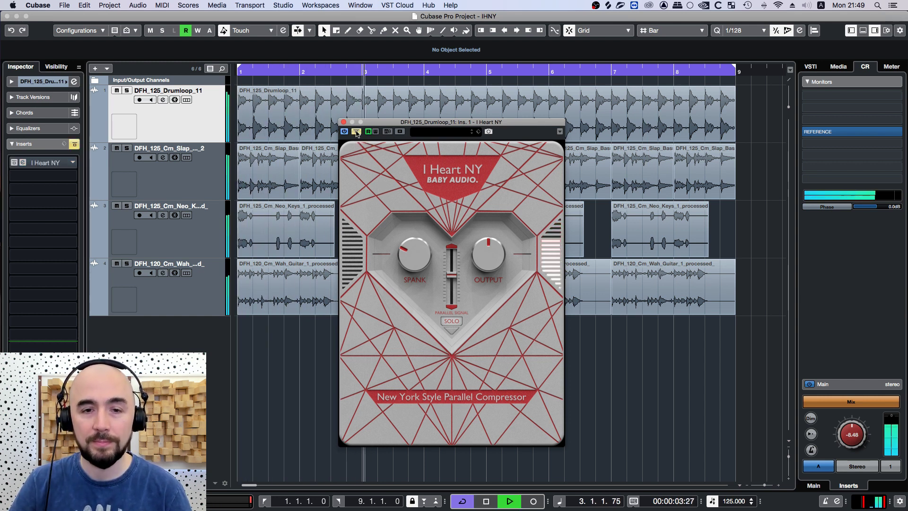
click(356, 132)
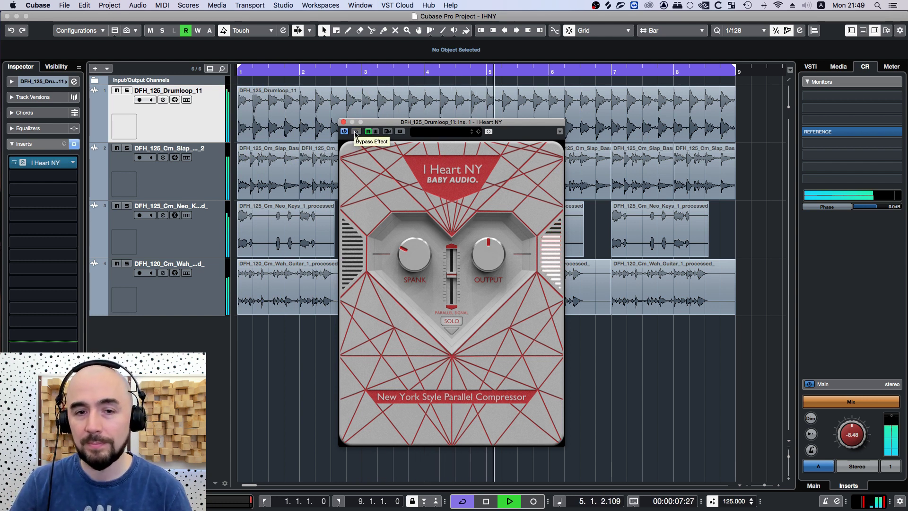
click(356, 132)
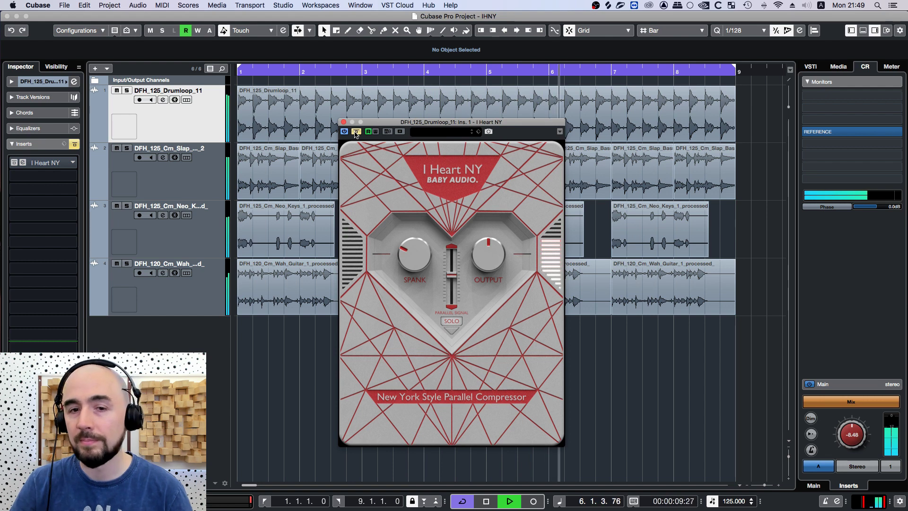
click(357, 132)
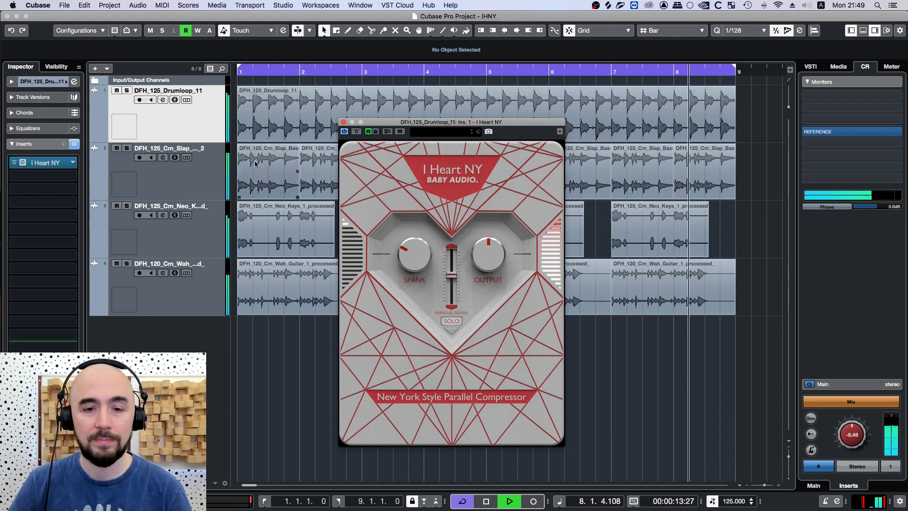
key(space)
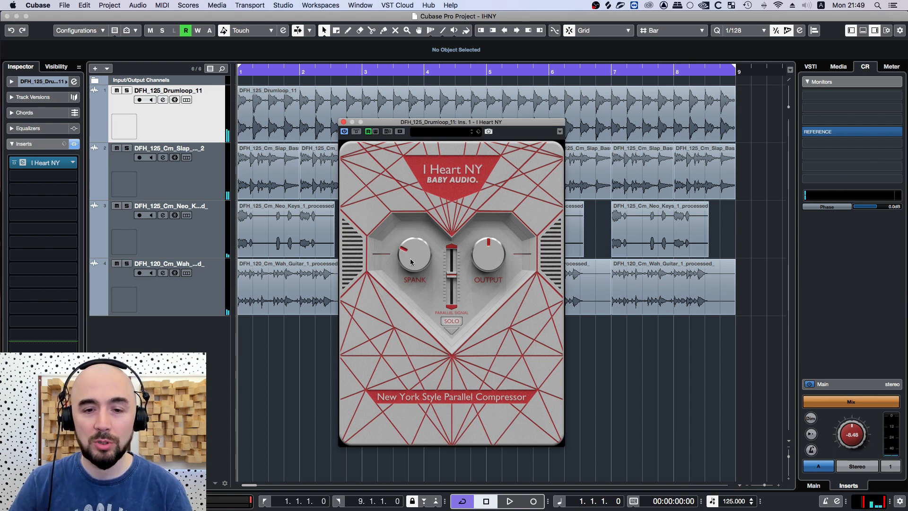
Step: Raise Spank on the drum loop to just below centre during playback and compare the effect bypassed and active
key(space)
drag(410, 257, 411, 237)
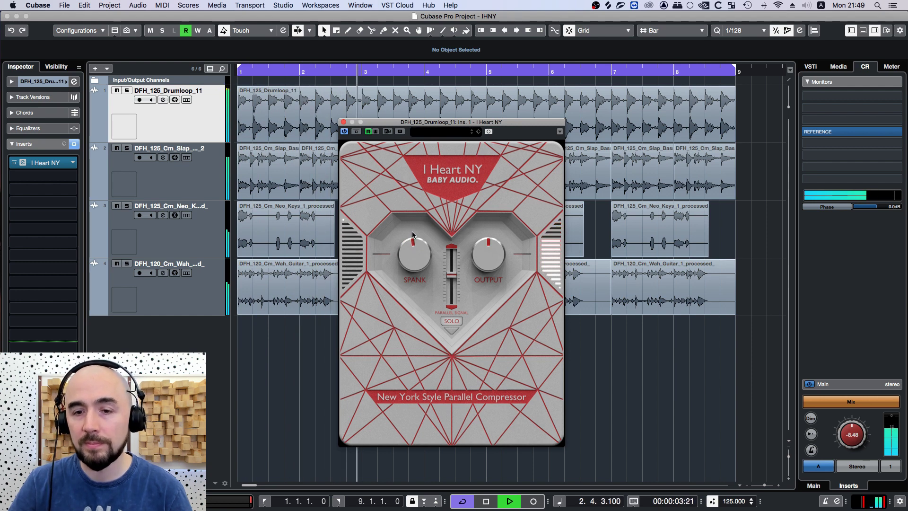
drag(412, 234, 418, 222)
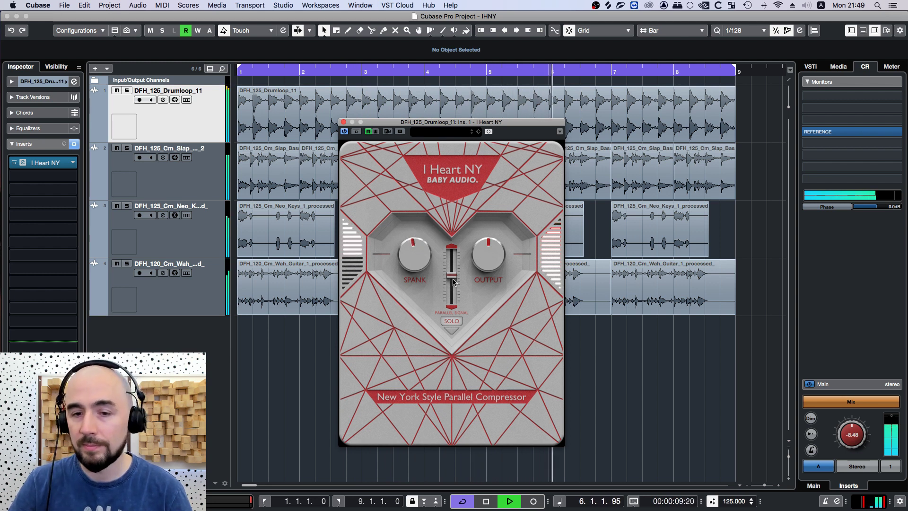
click(356, 132)
click(355, 132)
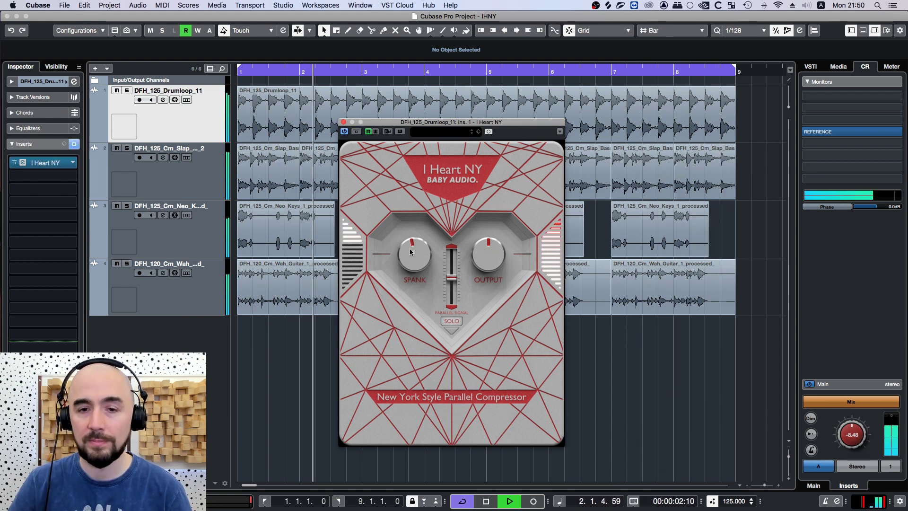
Step: Stop playback, insert I Heart NY in the first slot of the slap bass track and play the mix from the start
key(space)
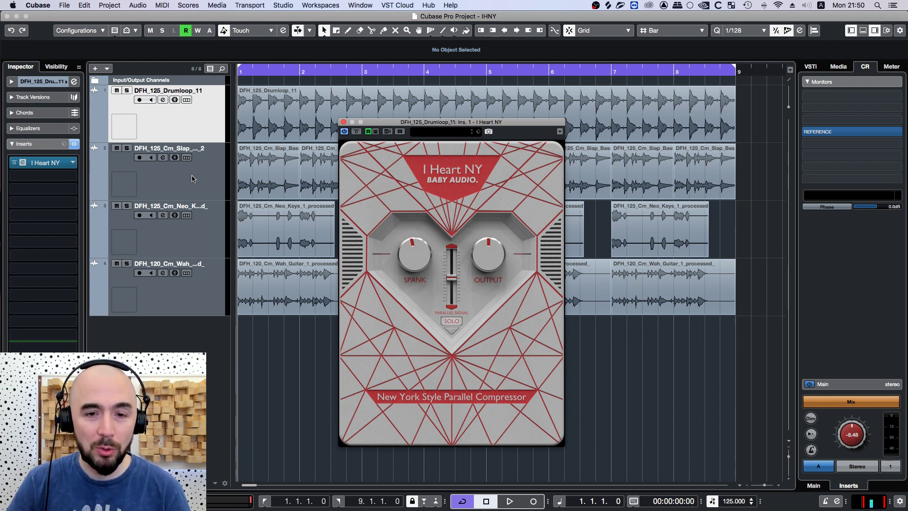
click(192, 179)
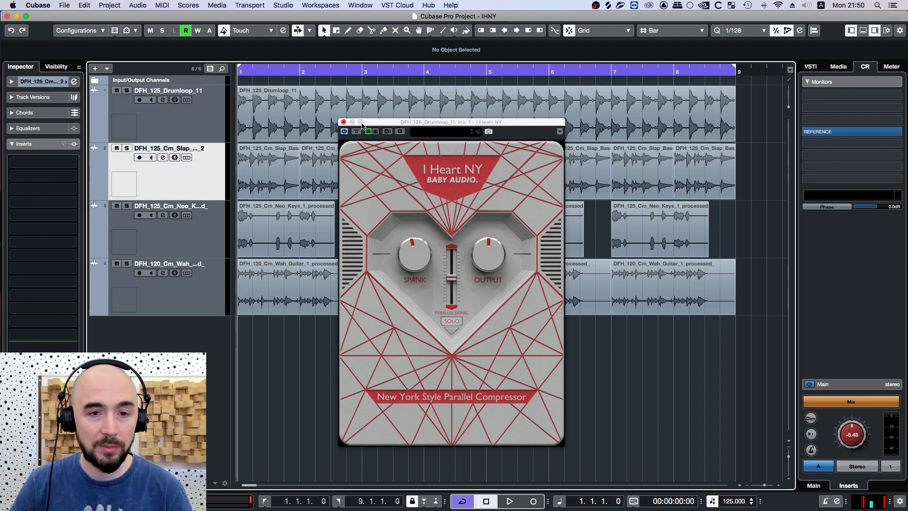
click(344, 123)
click(344, 123)
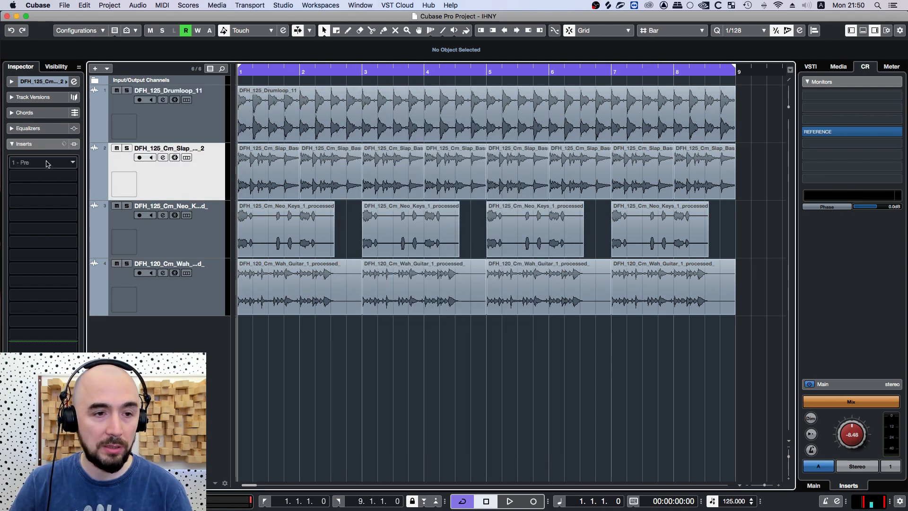
click(47, 163)
key(space)
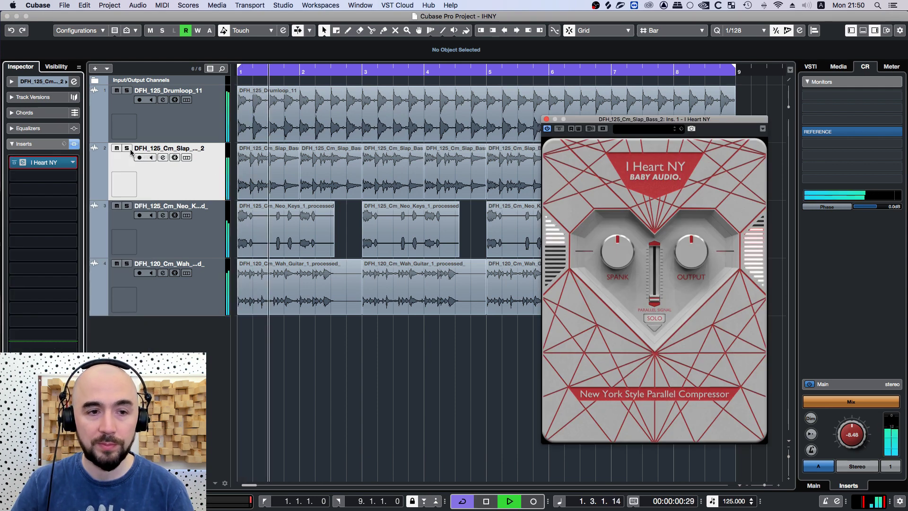
Step: Audition the slap bass track in solo and turn its solo off again during playback
click(130, 149)
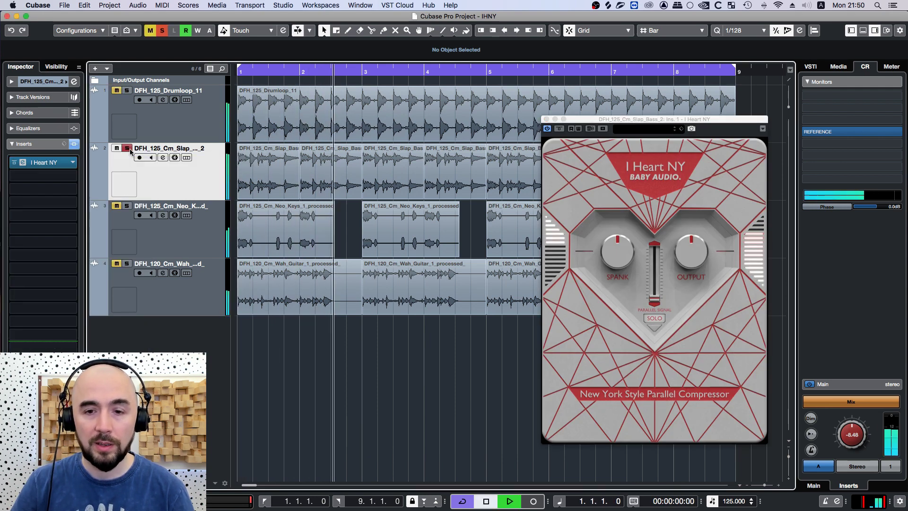
key(space)
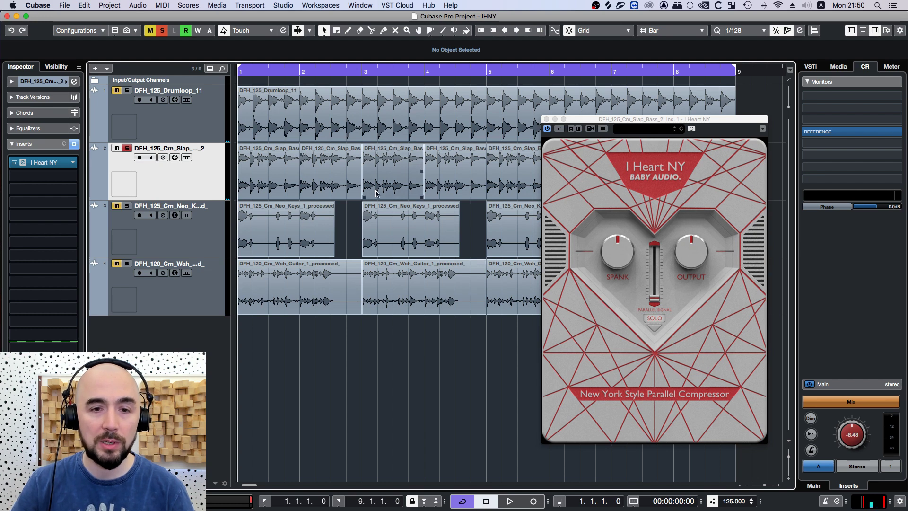
key(space)
click(126, 148)
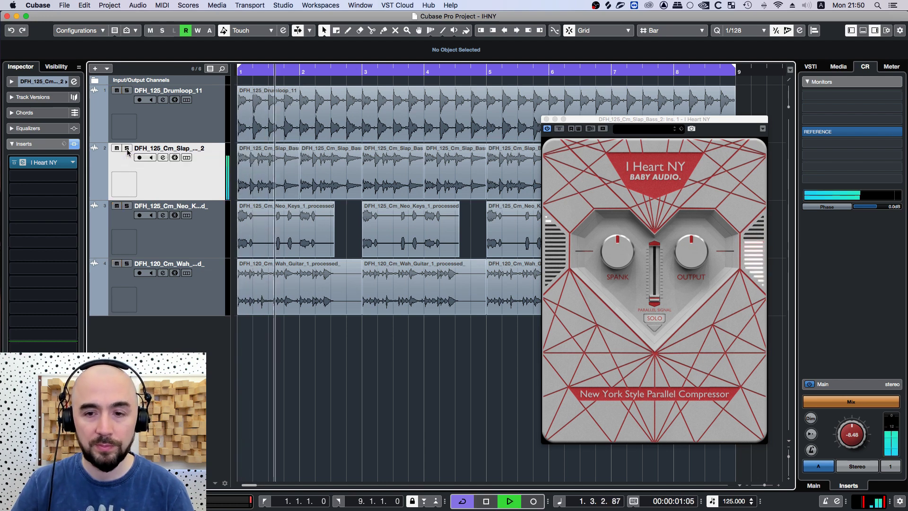
Step: Set I Heart NY on the slap bass to Spank about a quarter up and the parallel signal about halfway during playback
drag(634, 273, 654, 230)
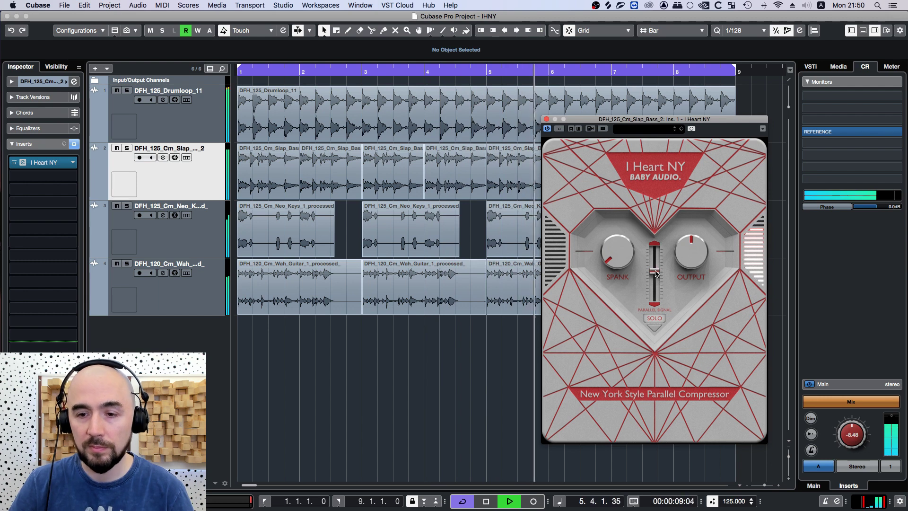
drag(621, 268, 609, 219)
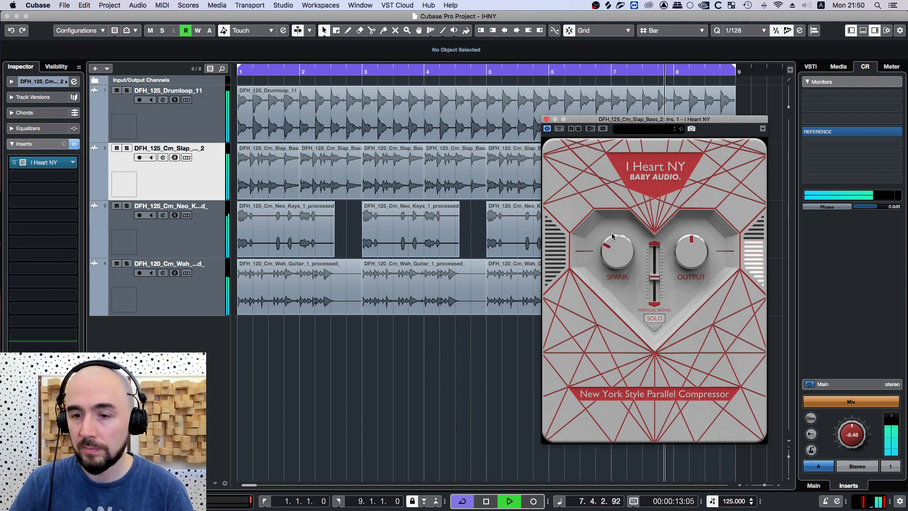
drag(654, 280, 655, 258)
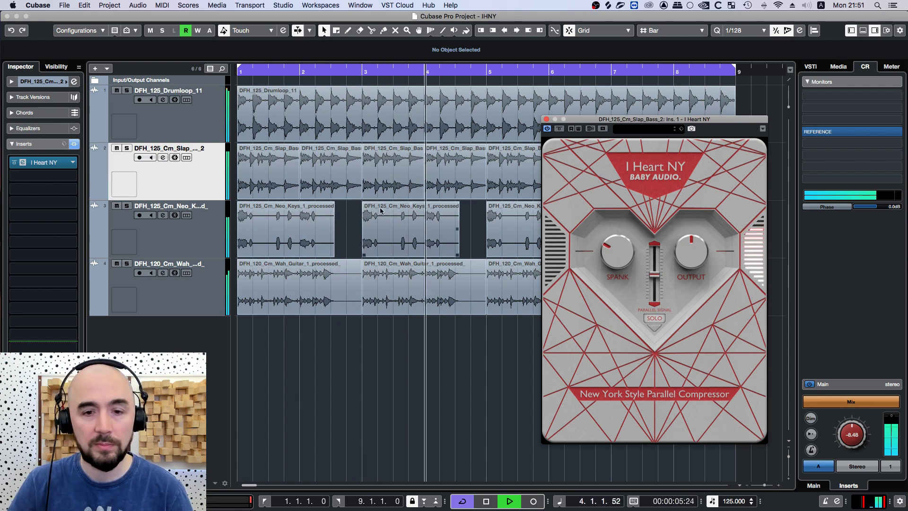
key(space)
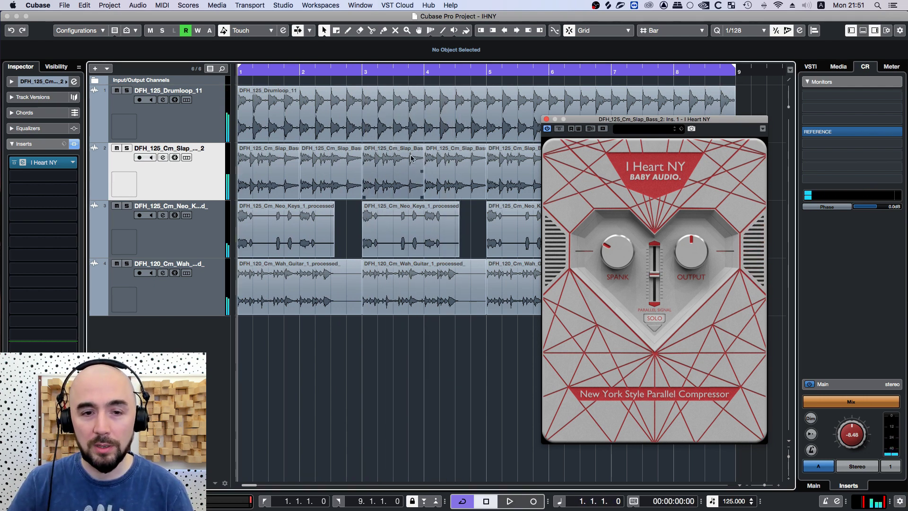
Step: Compare the soloed slap bass with I Heart NY bypassed and active, and lower Spank slightly before turning the solo off
click(127, 148)
key(space)
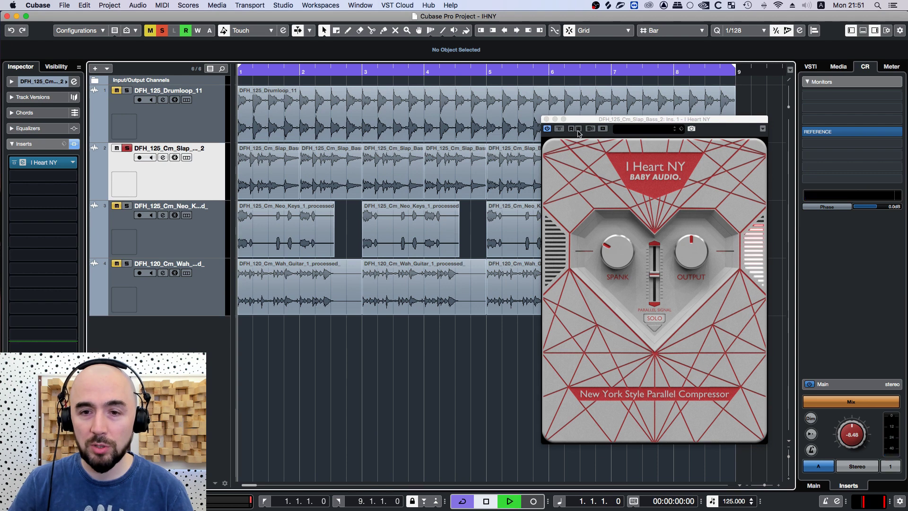
click(558, 129)
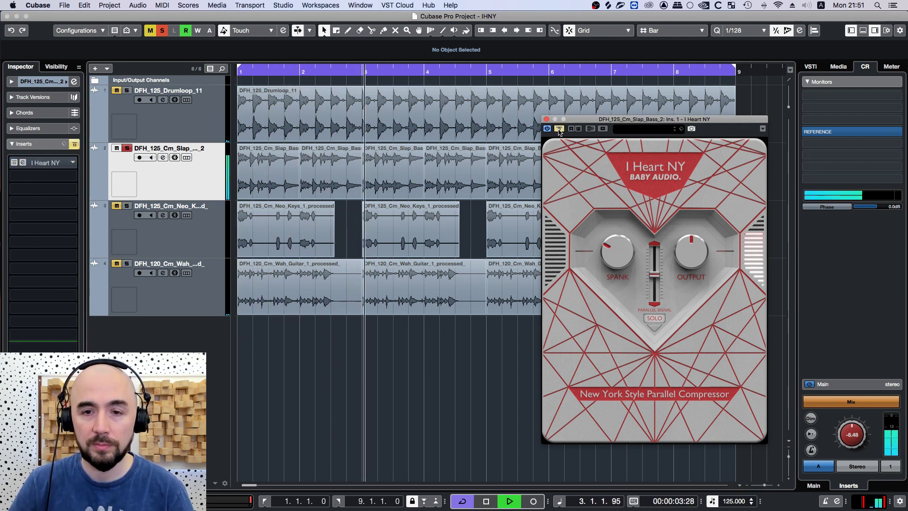
click(558, 129)
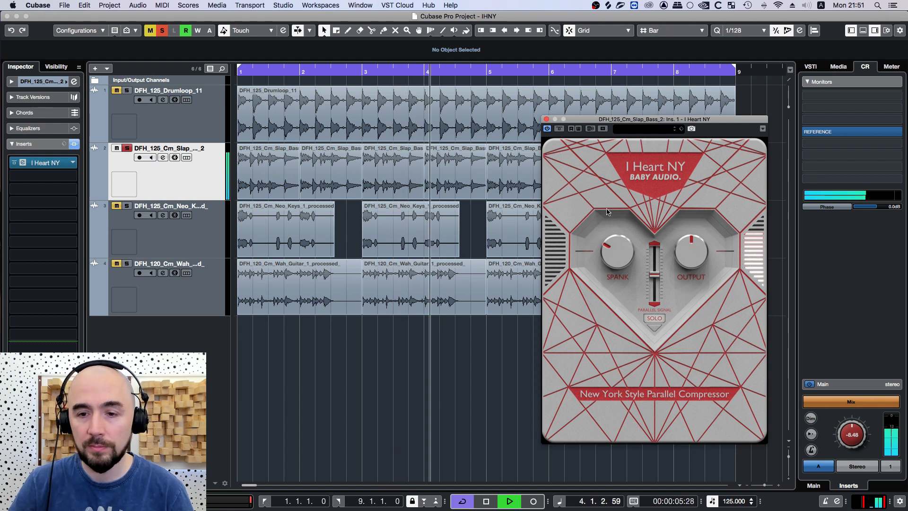
drag(617, 256, 619, 264)
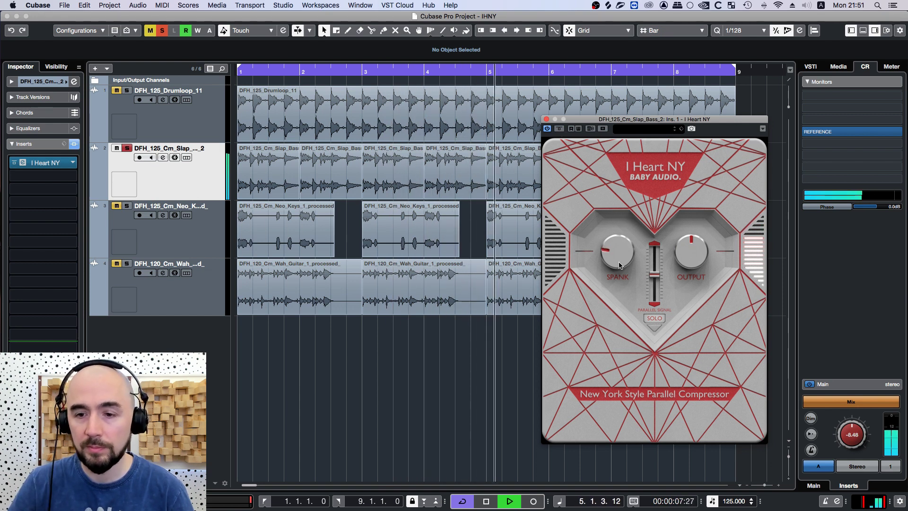
key(space)
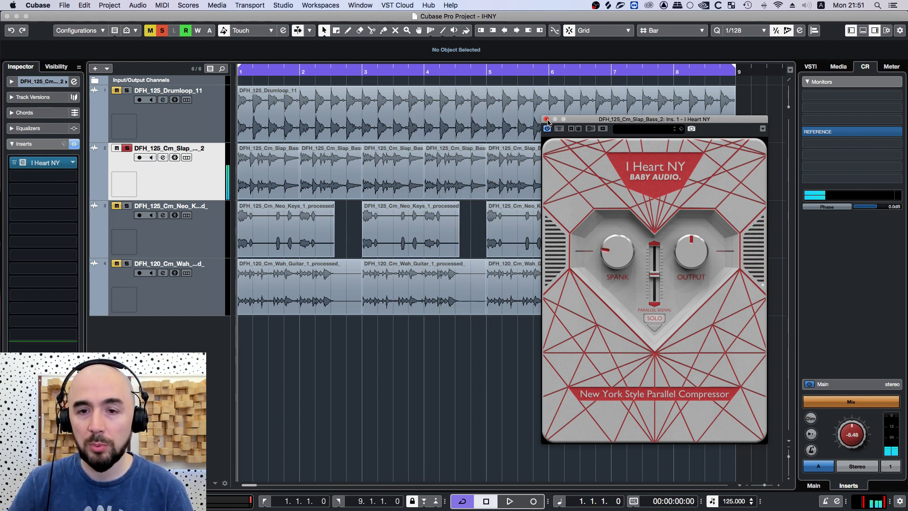
click(547, 119)
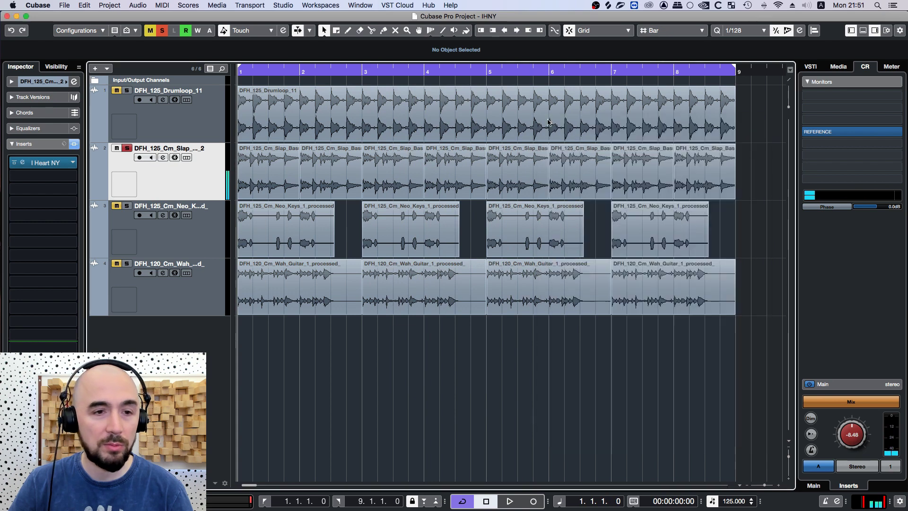
click(126, 148)
Step: Insert I Heart NY in the first slot of the wah guitar track and place its window over the arrangement
click(209, 295)
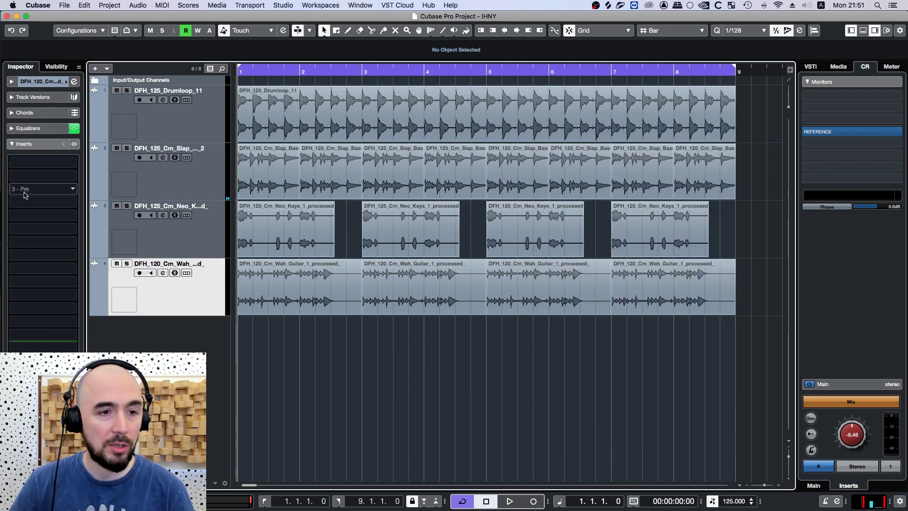
click(43, 163)
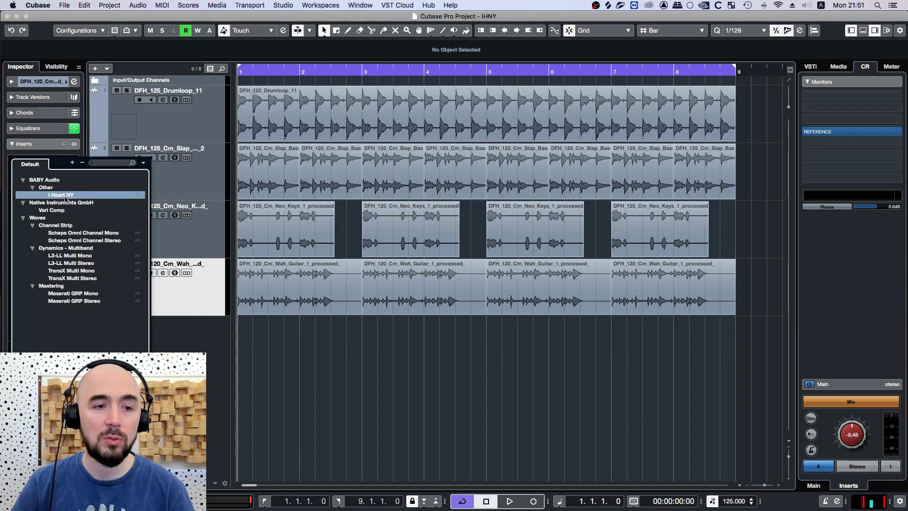
click(65, 197)
drag(405, 59, 496, 109)
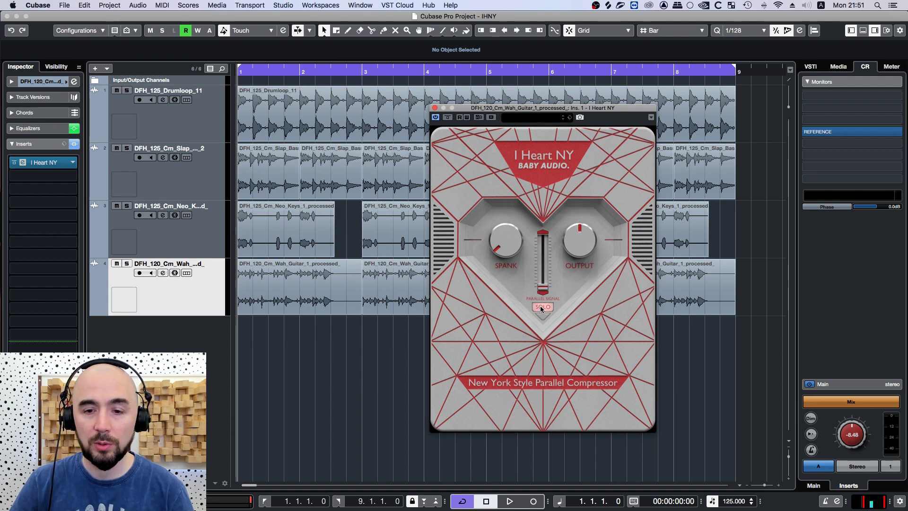
Step: With the wah guitar soloed, set Spank below centre, Output slightly above centre and the parallel signal just above halfway
key(space)
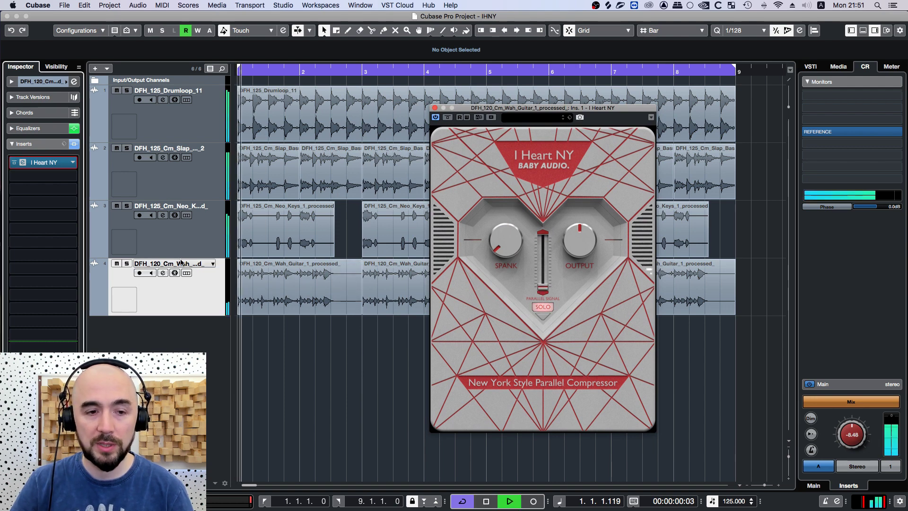
click(126, 263)
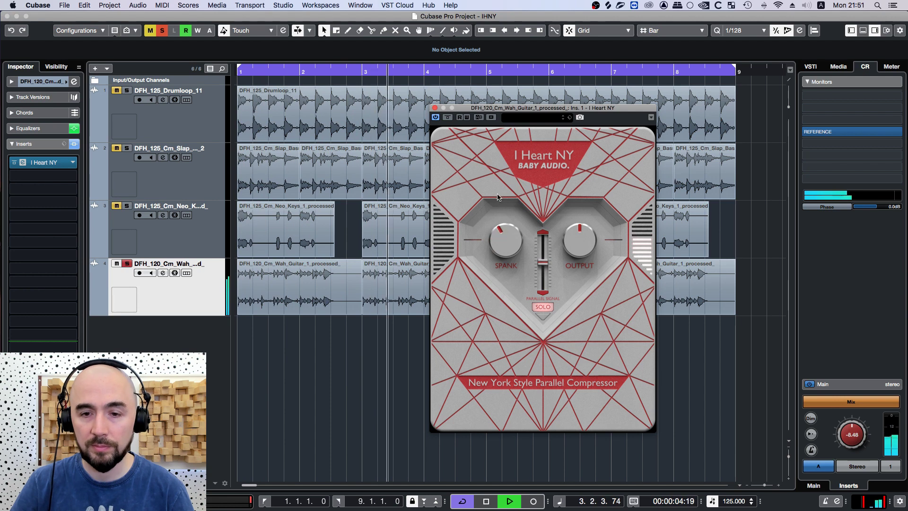
drag(505, 239, 504, 244)
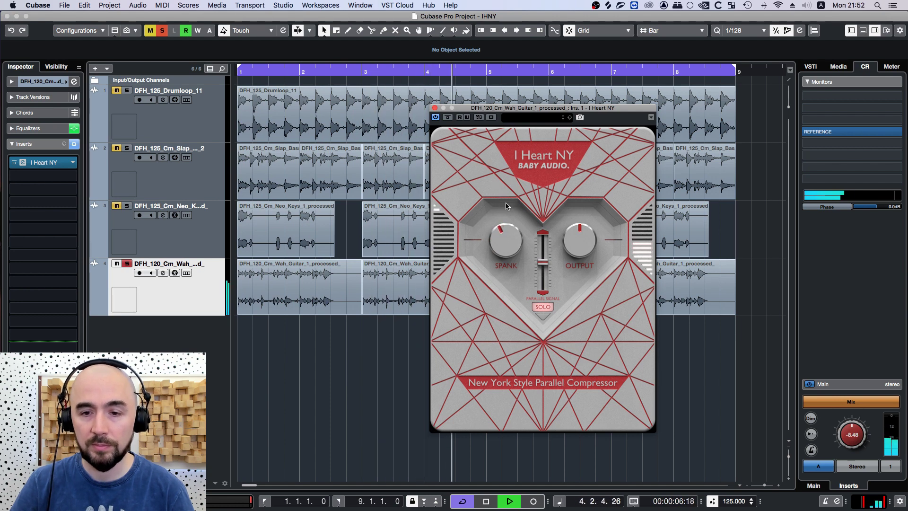
drag(581, 244, 578, 233)
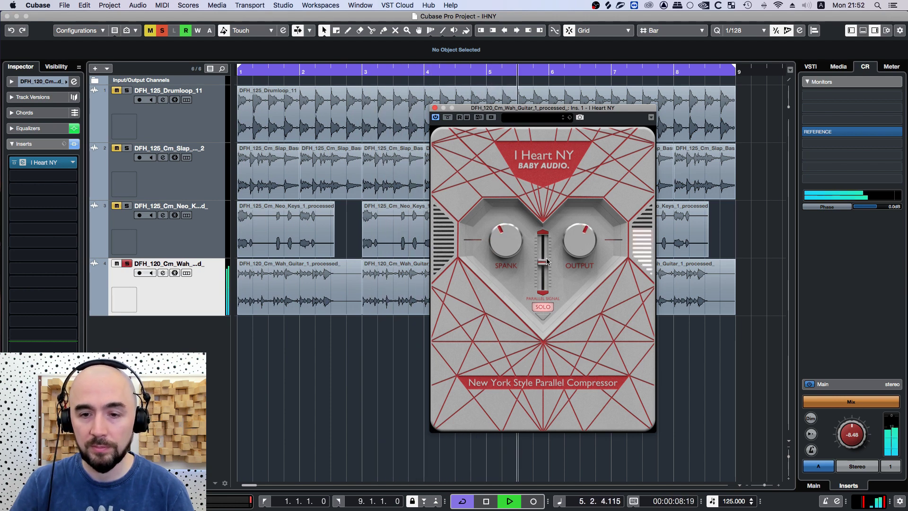
drag(543, 261, 545, 257)
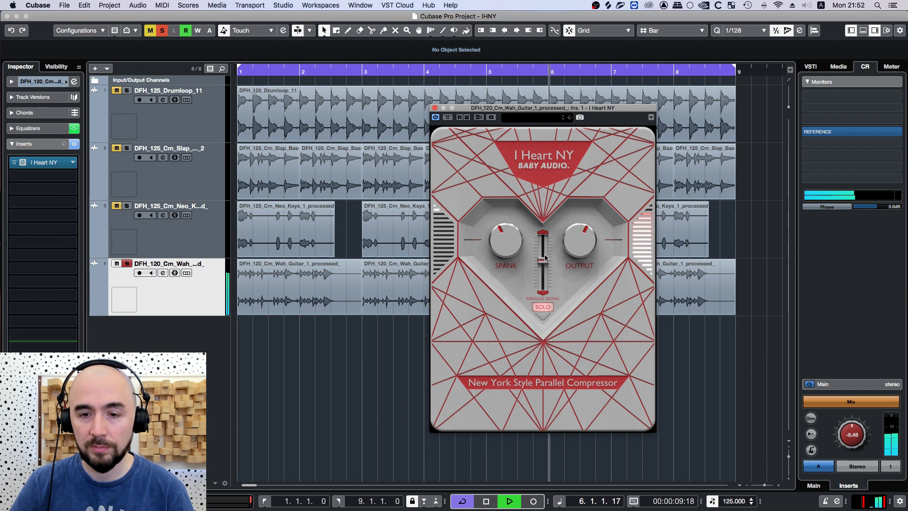
Step: Compare the wah guitar with I Heart NY bypassed and active, in solo and in the full mix, leaving it active
click(447, 118)
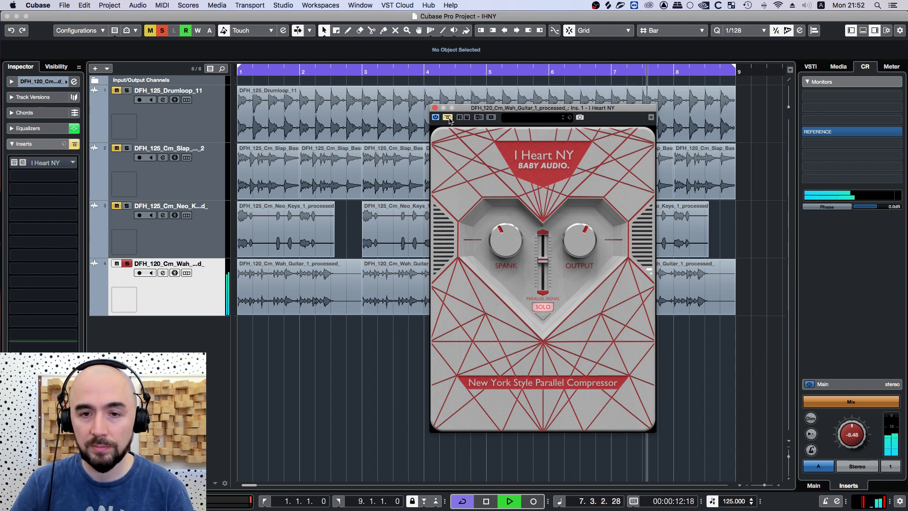
click(448, 118)
key(s)
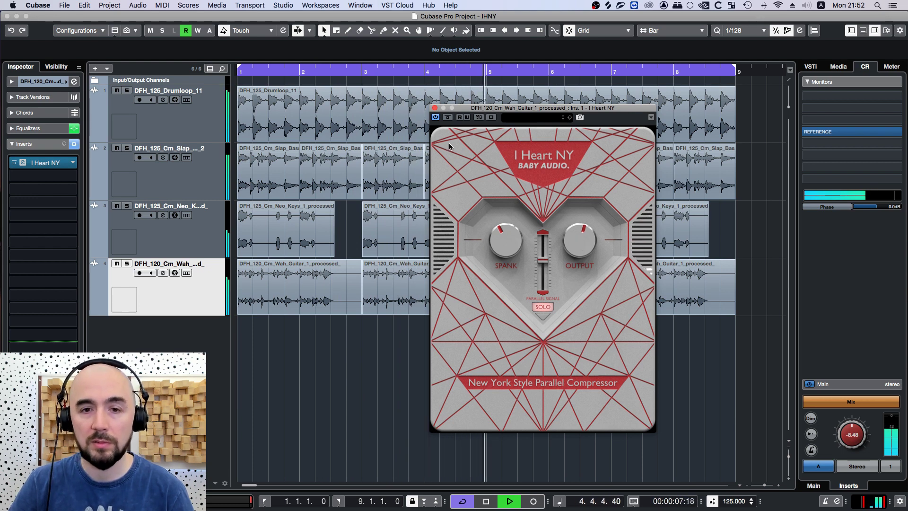
click(447, 118)
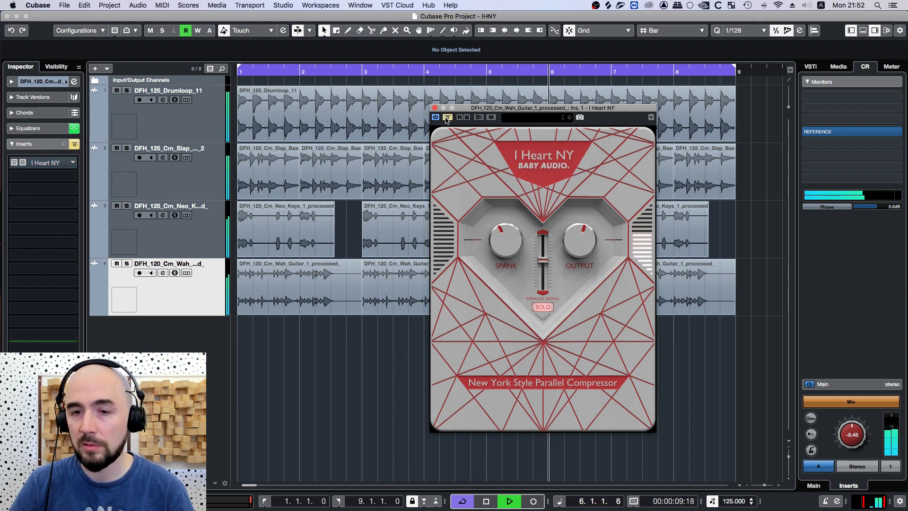
click(446, 118)
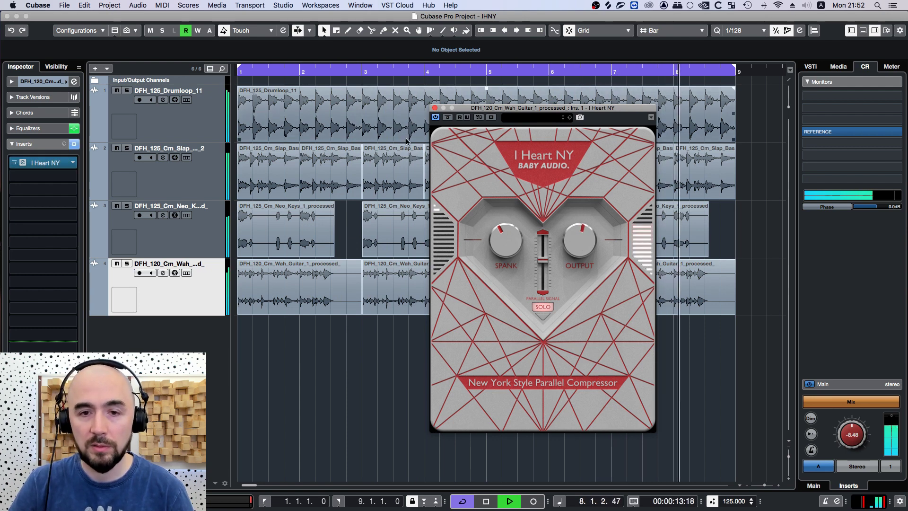
click(435, 108)
key(space)
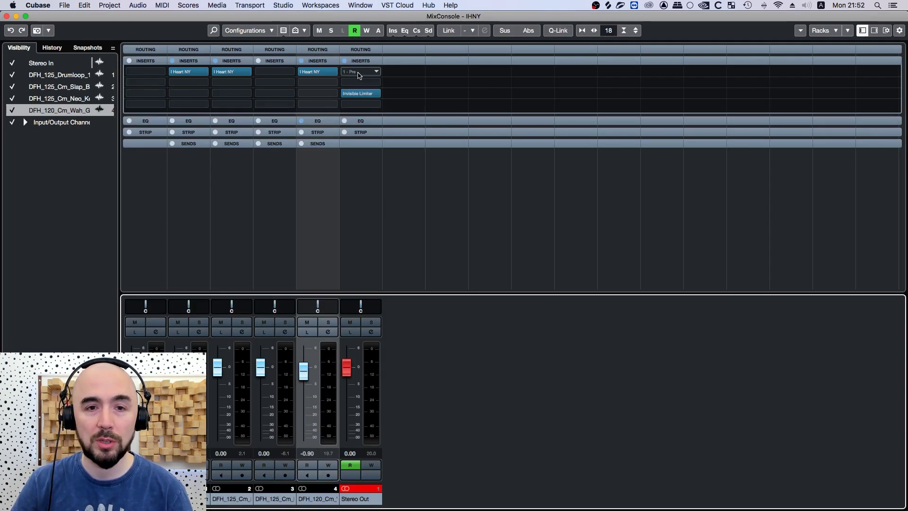
Step: Insert I Heart NY in the first slot of the Stereo Out channel and start playback
click(360, 74)
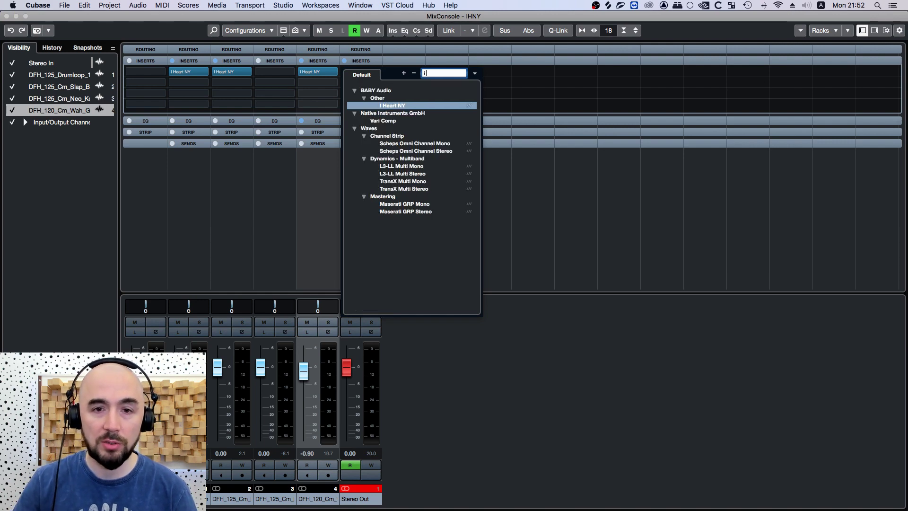
click(435, 106)
drag(719, 135, 552, 69)
key(space)
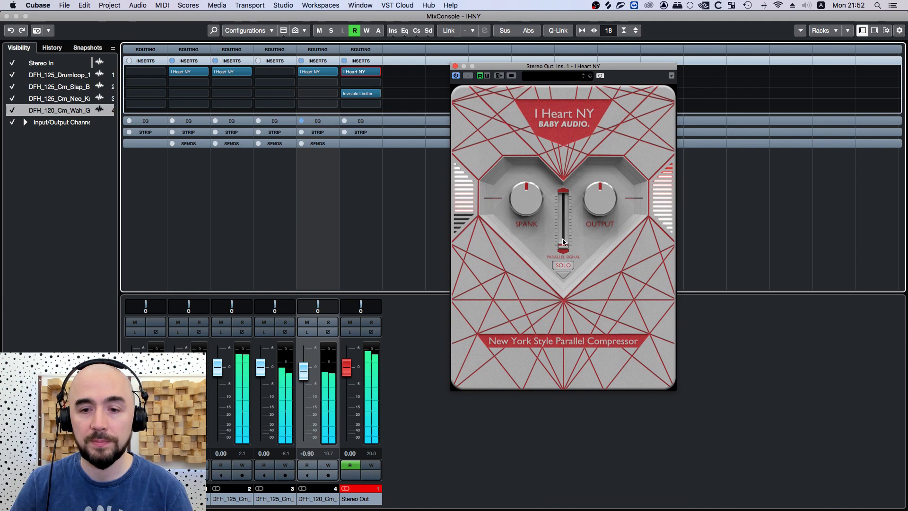
Step: On Stereo Out, set the parallel signal just below halfway and Spank just under a quarter up, and compare bypassed and active
drag(564, 226, 564, 187)
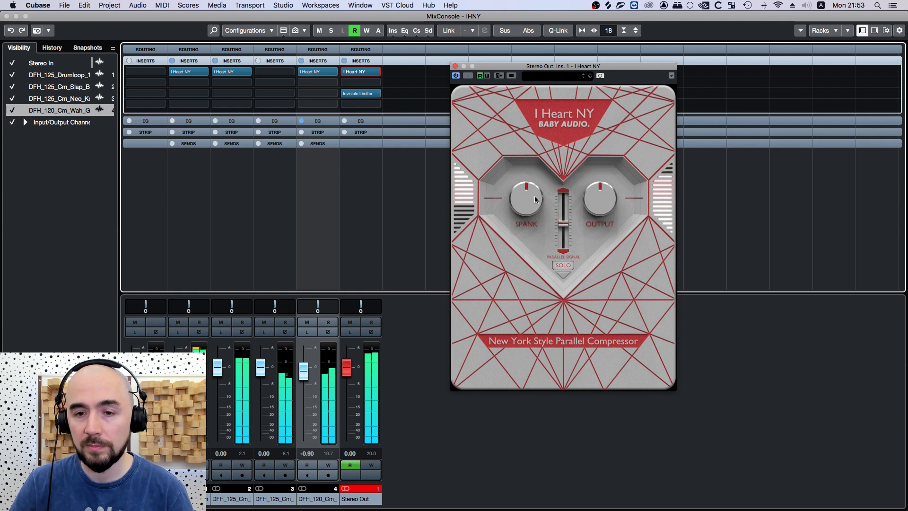
mouse_move(528, 204)
mouse_down()
mouse_move(525, 237)
mouse_move(563, 227)
mouse_move(530, 211)
mouse_up()
click(468, 77)
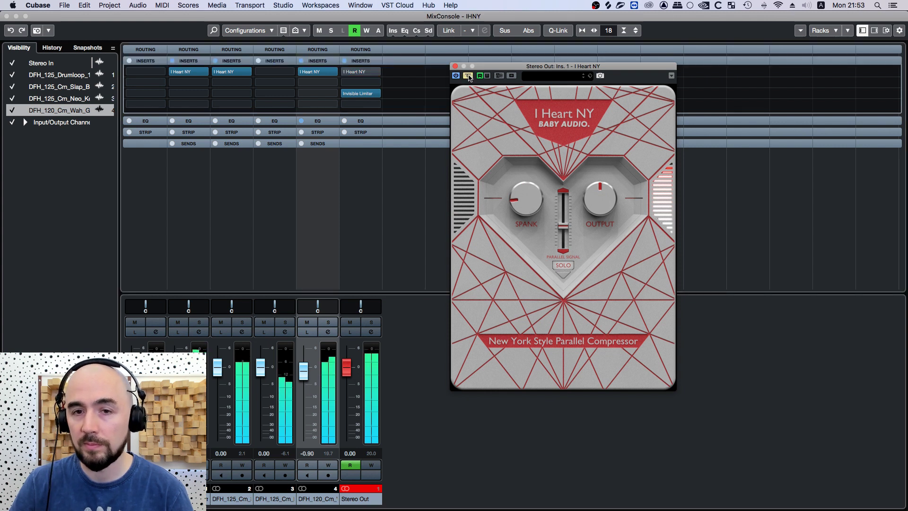
click(468, 77)
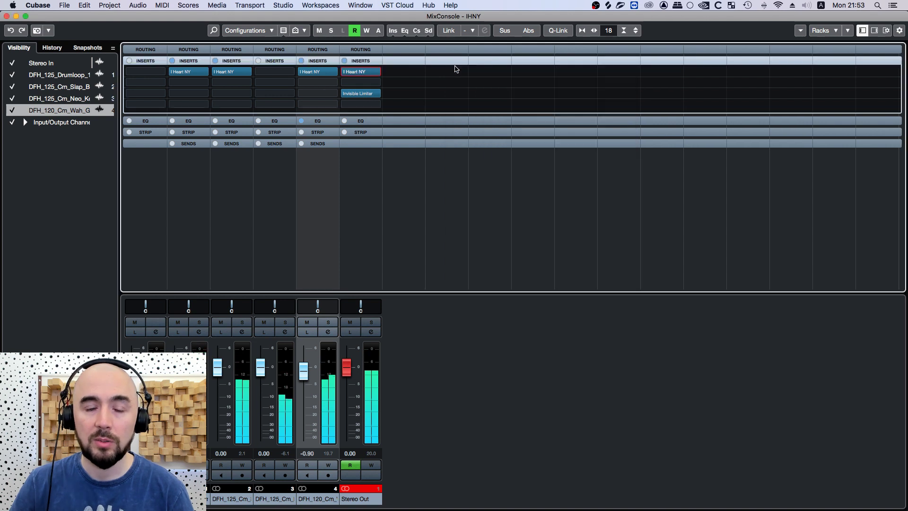
Step: Bypass the I Heart NY inserts on Stereo Out, the wah guitar, the slap bass and the drum loop
click(455, 66)
mouse_move(345, 74)
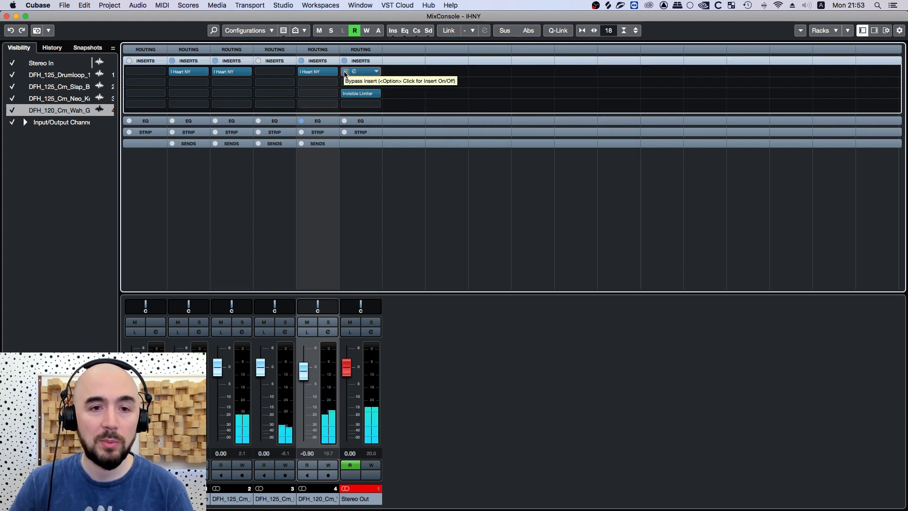
click(302, 72)
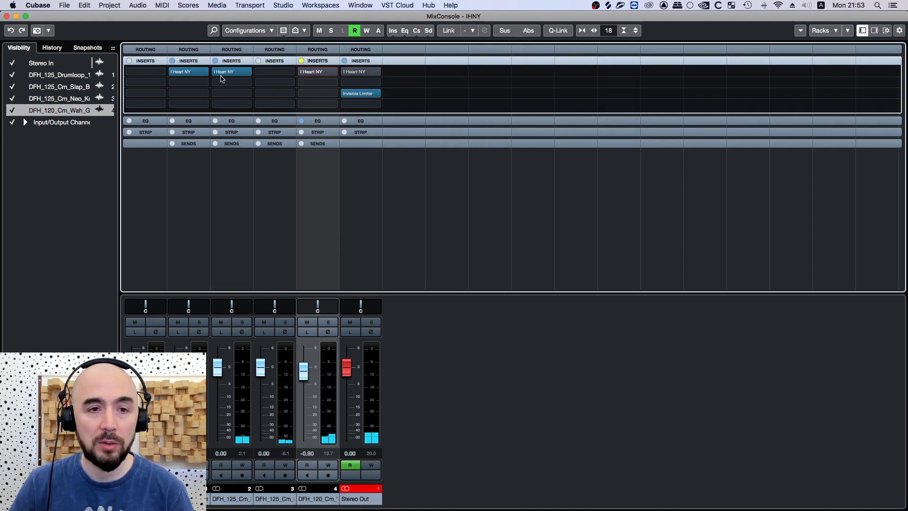
click(216, 72)
click(174, 72)
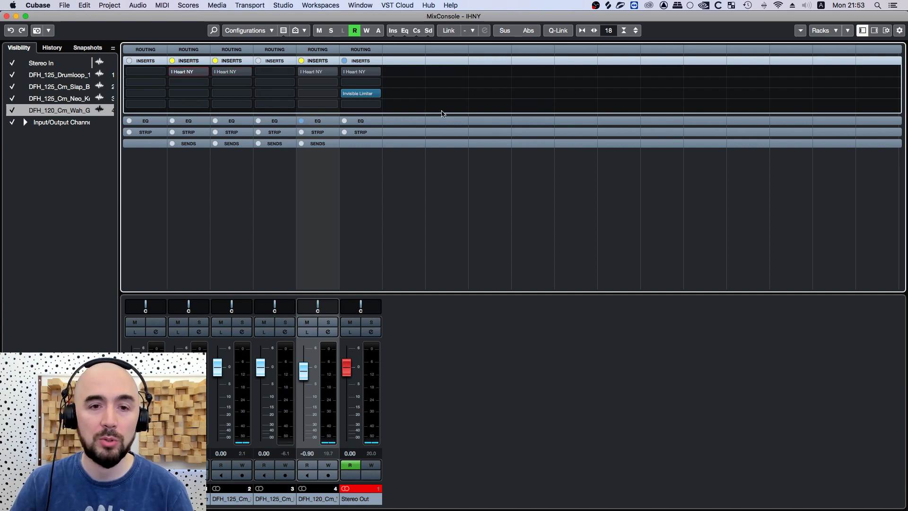
Step: Play the full mix and compare it with all four I Heart NY inserts bypassed and active
key(space)
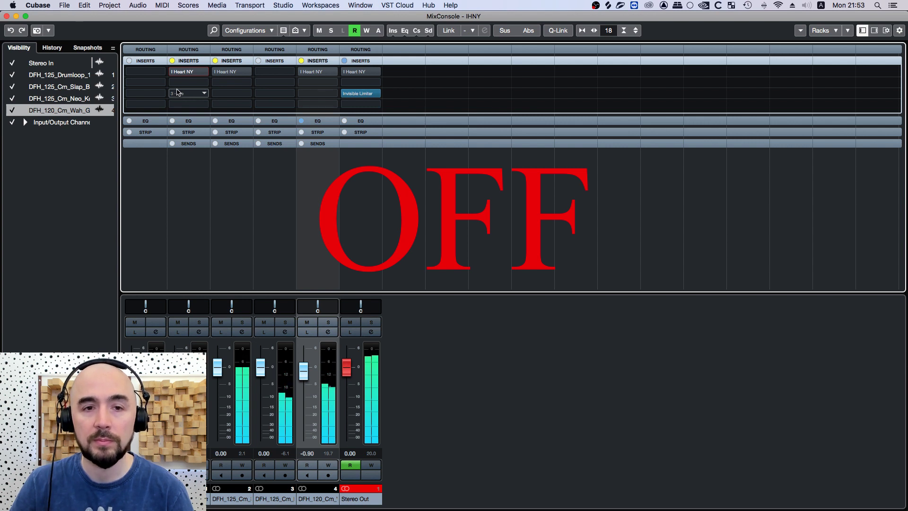
key(b)
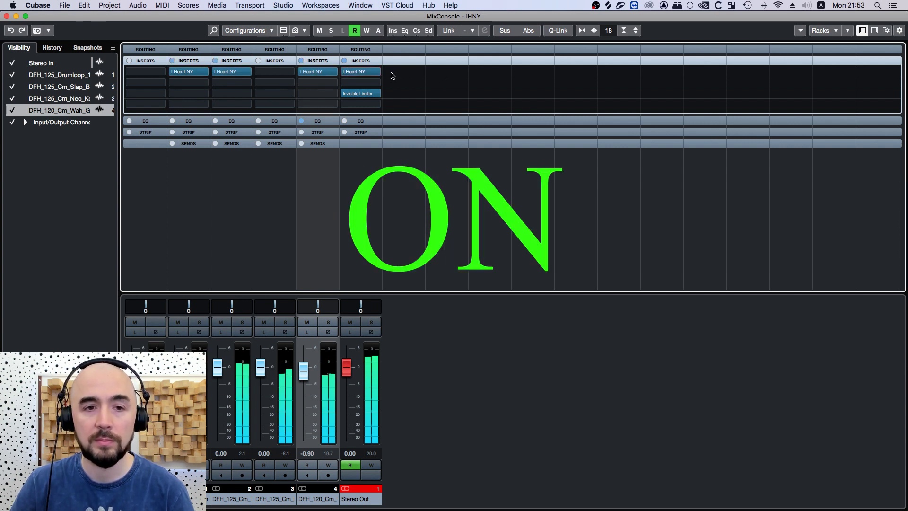
key(b)
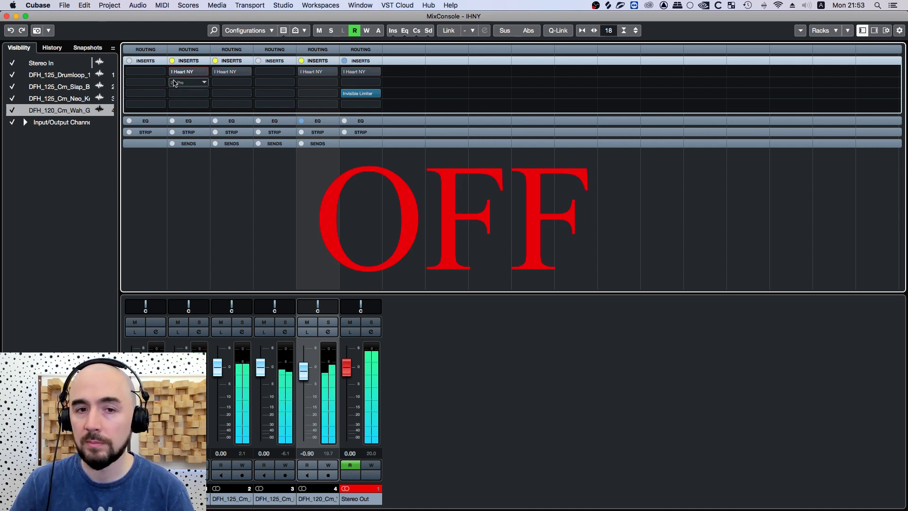
key(b)
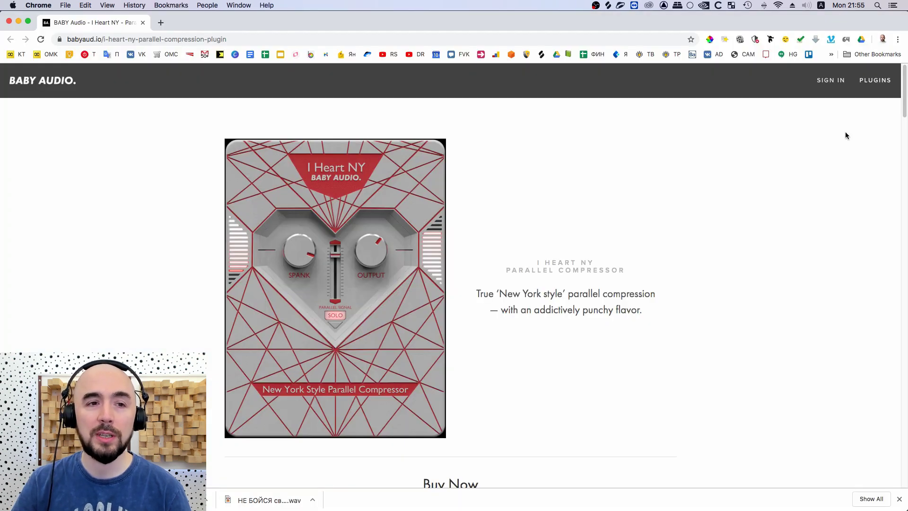
Step: In Chrome, examine the full license and free trial offers on Baby Audio's I Heart NY product page
scroll(845, 136, down, 8)
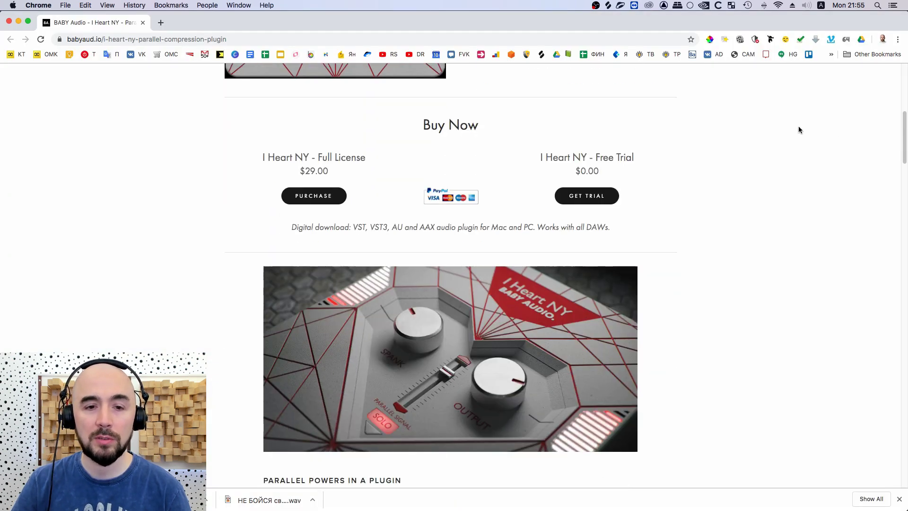
scroll(798, 130, down, 1)
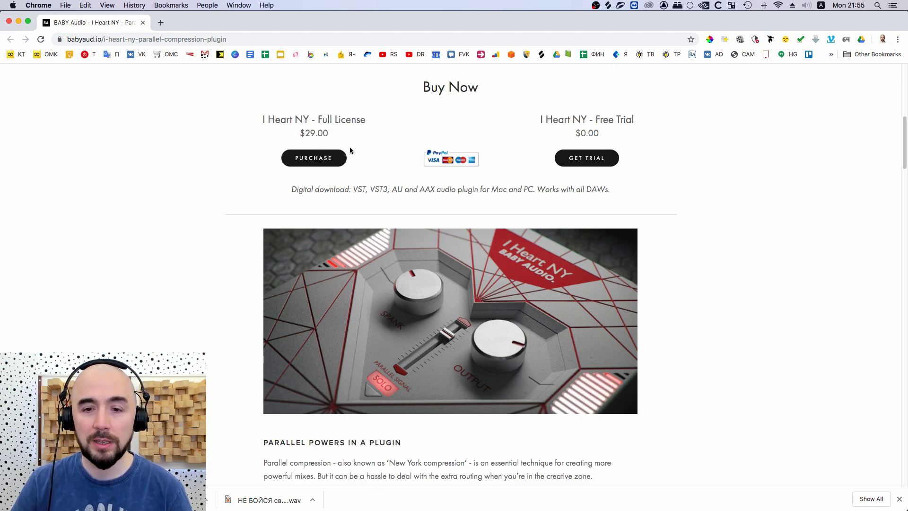
scroll(350, 150, up, 5)
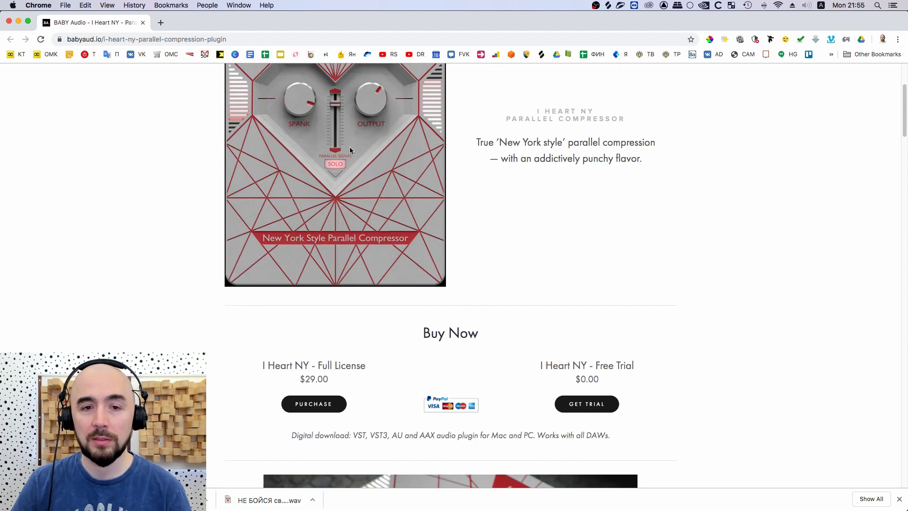
scroll(349, 150, up, 3)
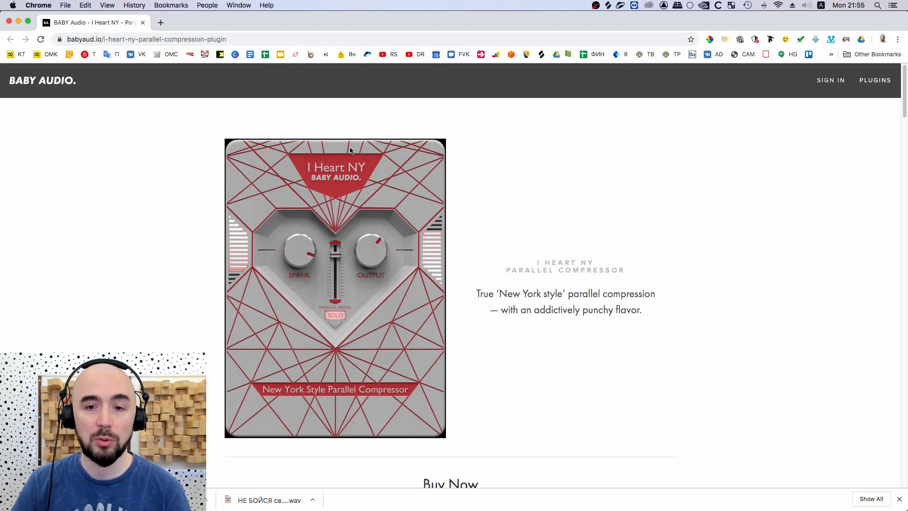
Step: Open the OnlineMasterClass Аранжировка category in a new tab and look through its courses
click(161, 22)
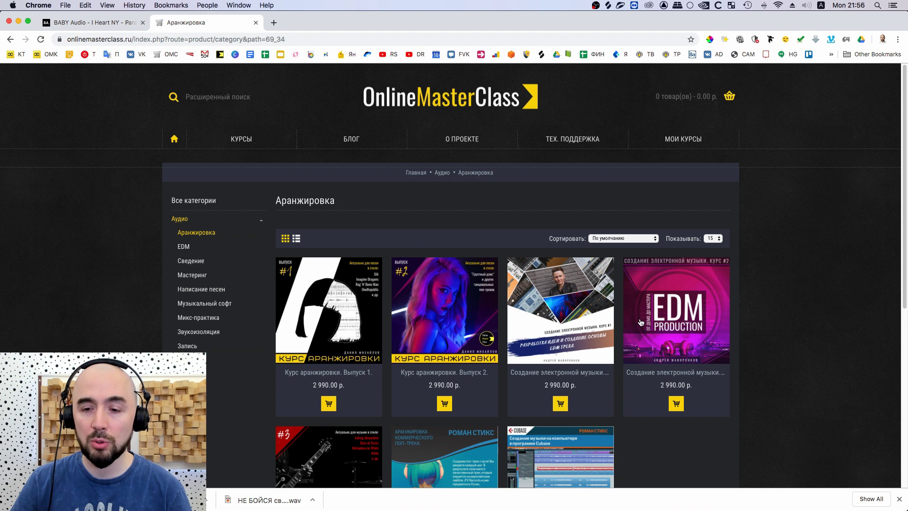
scroll(312, 332, down, 3)
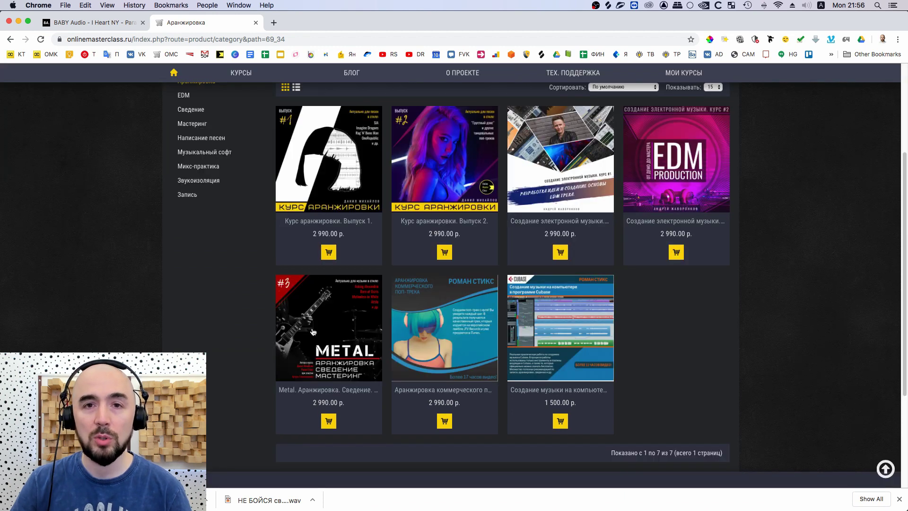